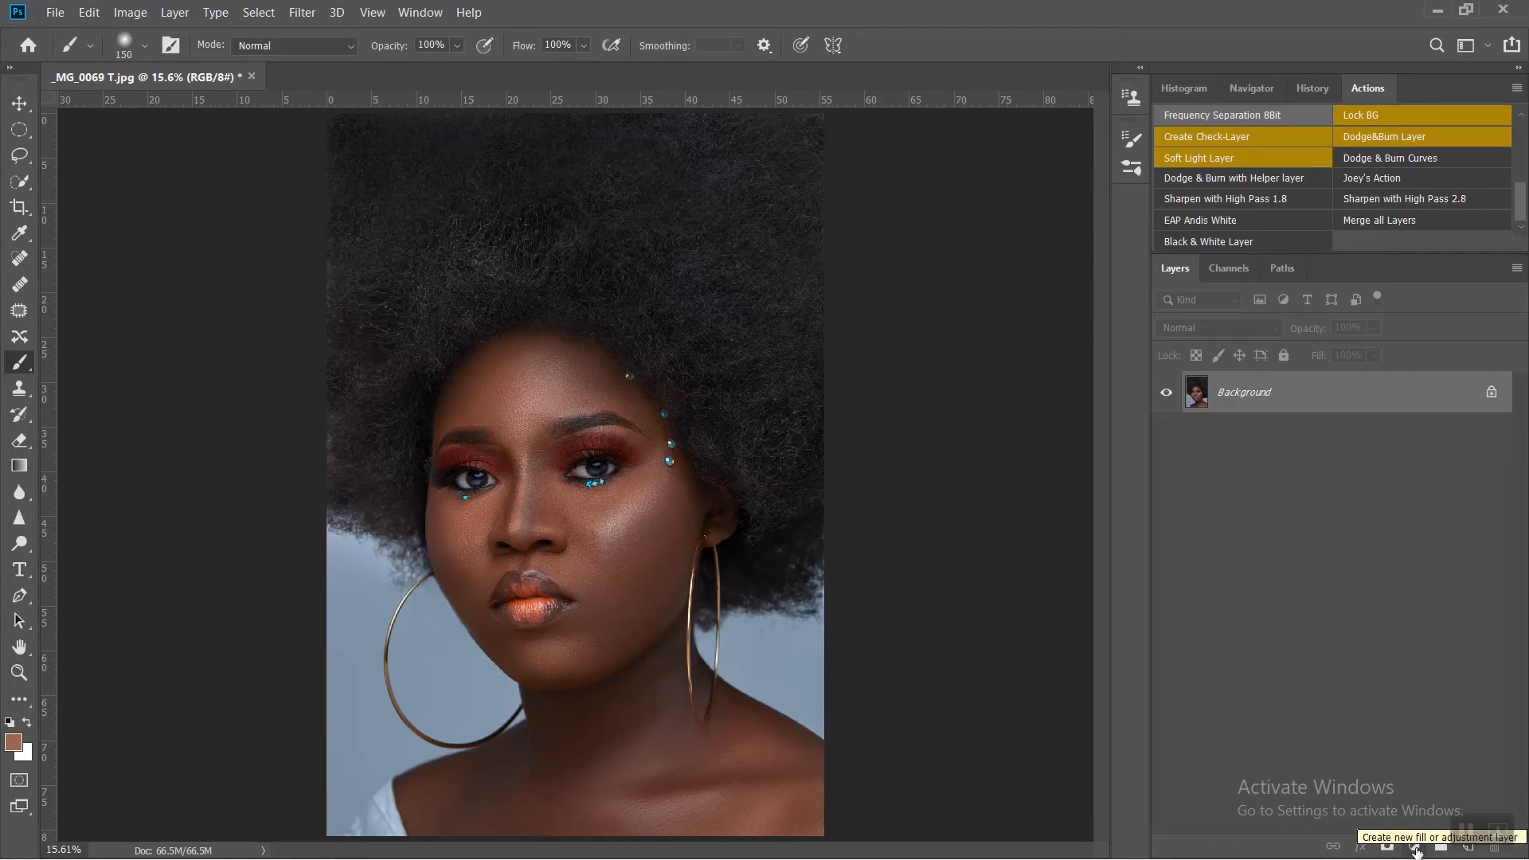
Step: Add a Color Lookup adjustment layer above the portrait and load the EAP Skin Tone 4.cube 3D LUT
left_click(1415, 849)
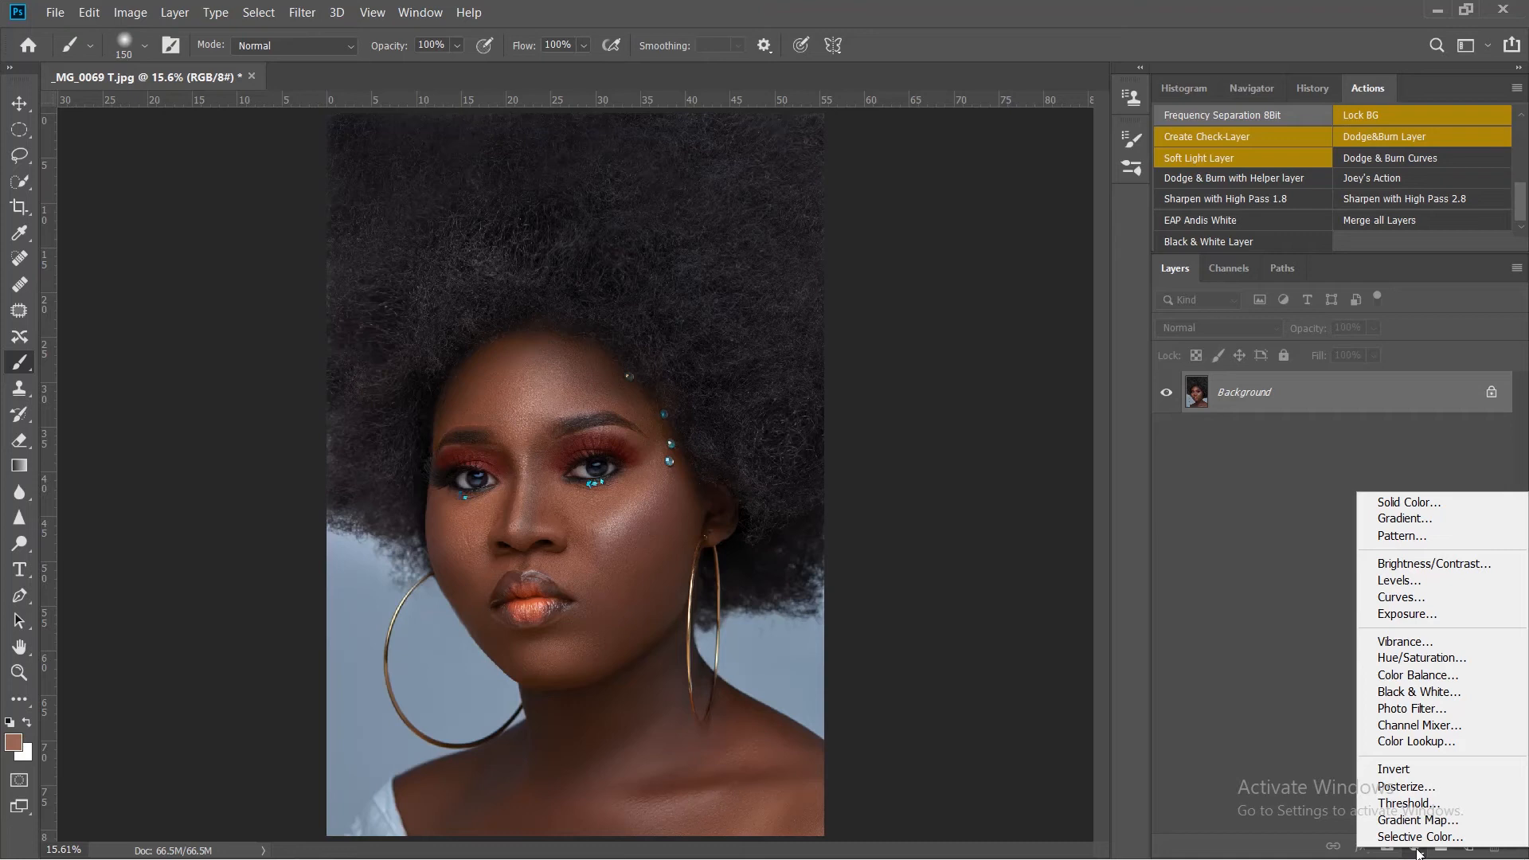
left_click(1437, 742)
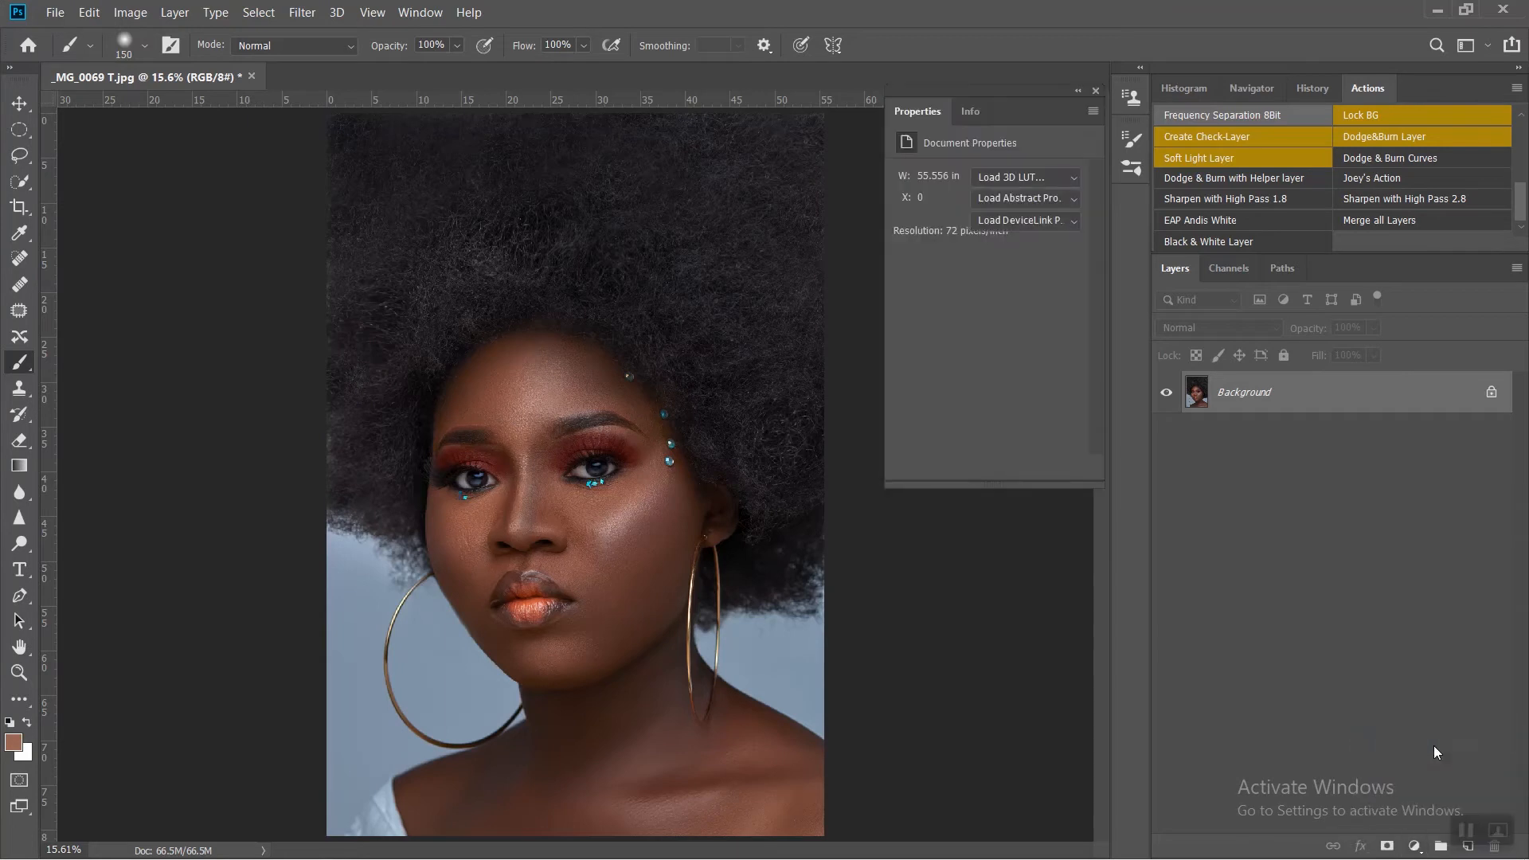
left_click(1030, 174)
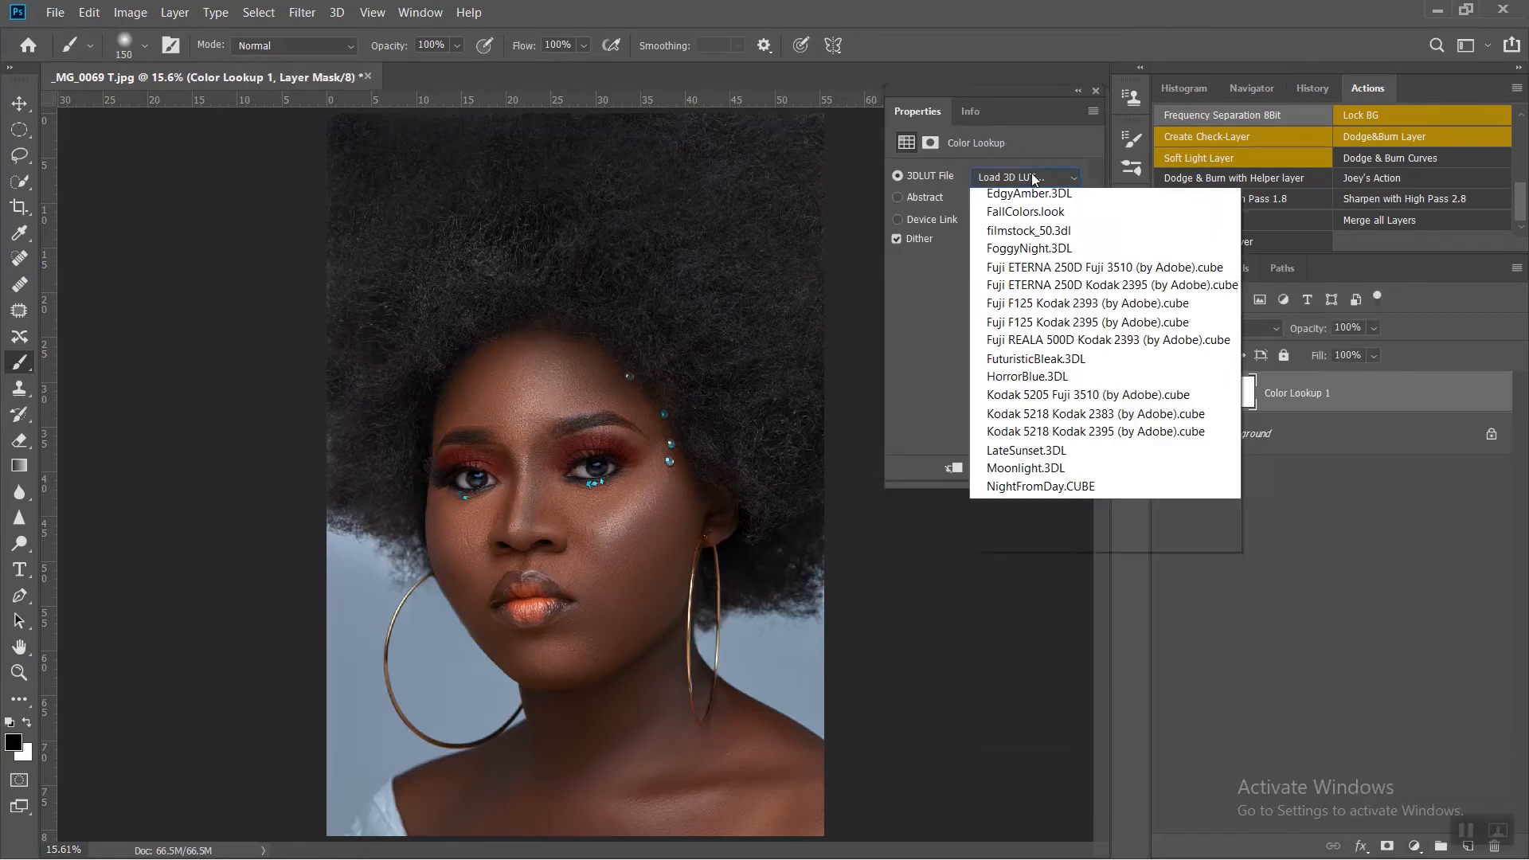
left_click(1035, 196)
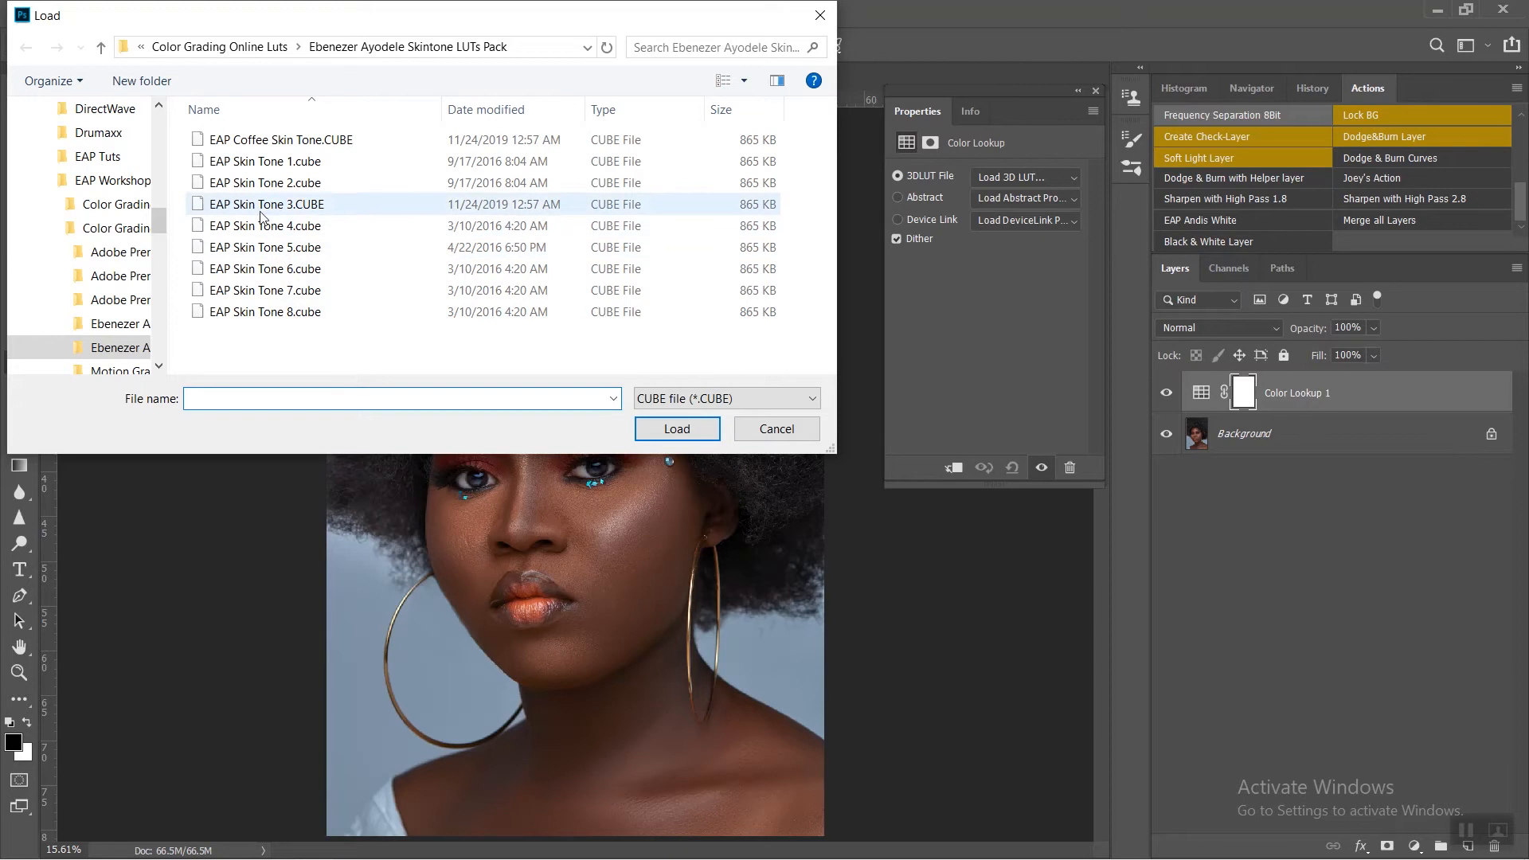
double_click(266, 227)
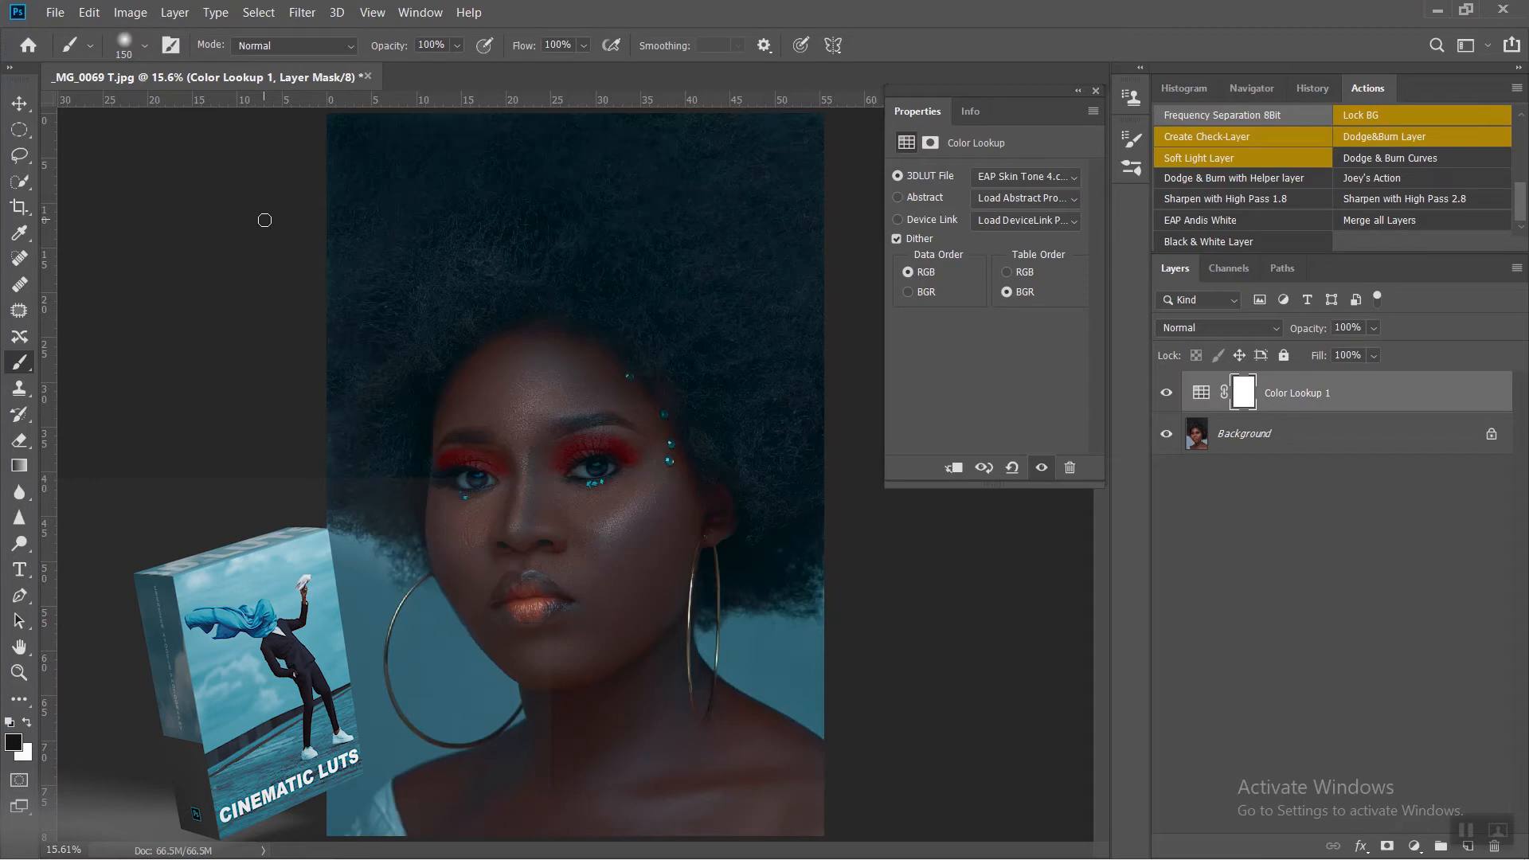
Step: Replace the Color Lookup layer's 3D LUT with EAP Skin Tone 5.cube
left_click(1019, 175)
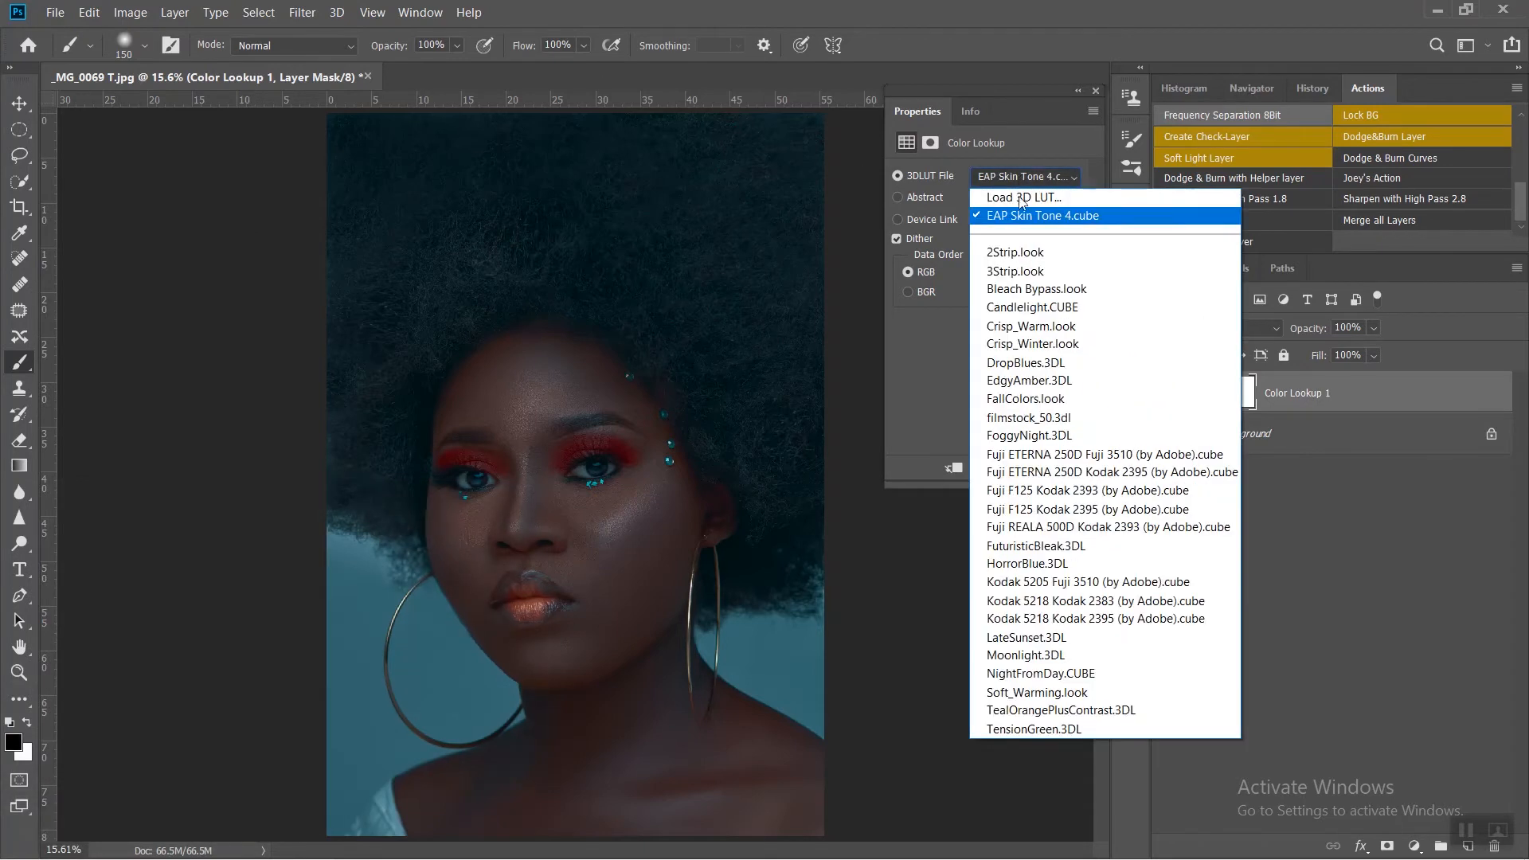
left_click(1024, 196)
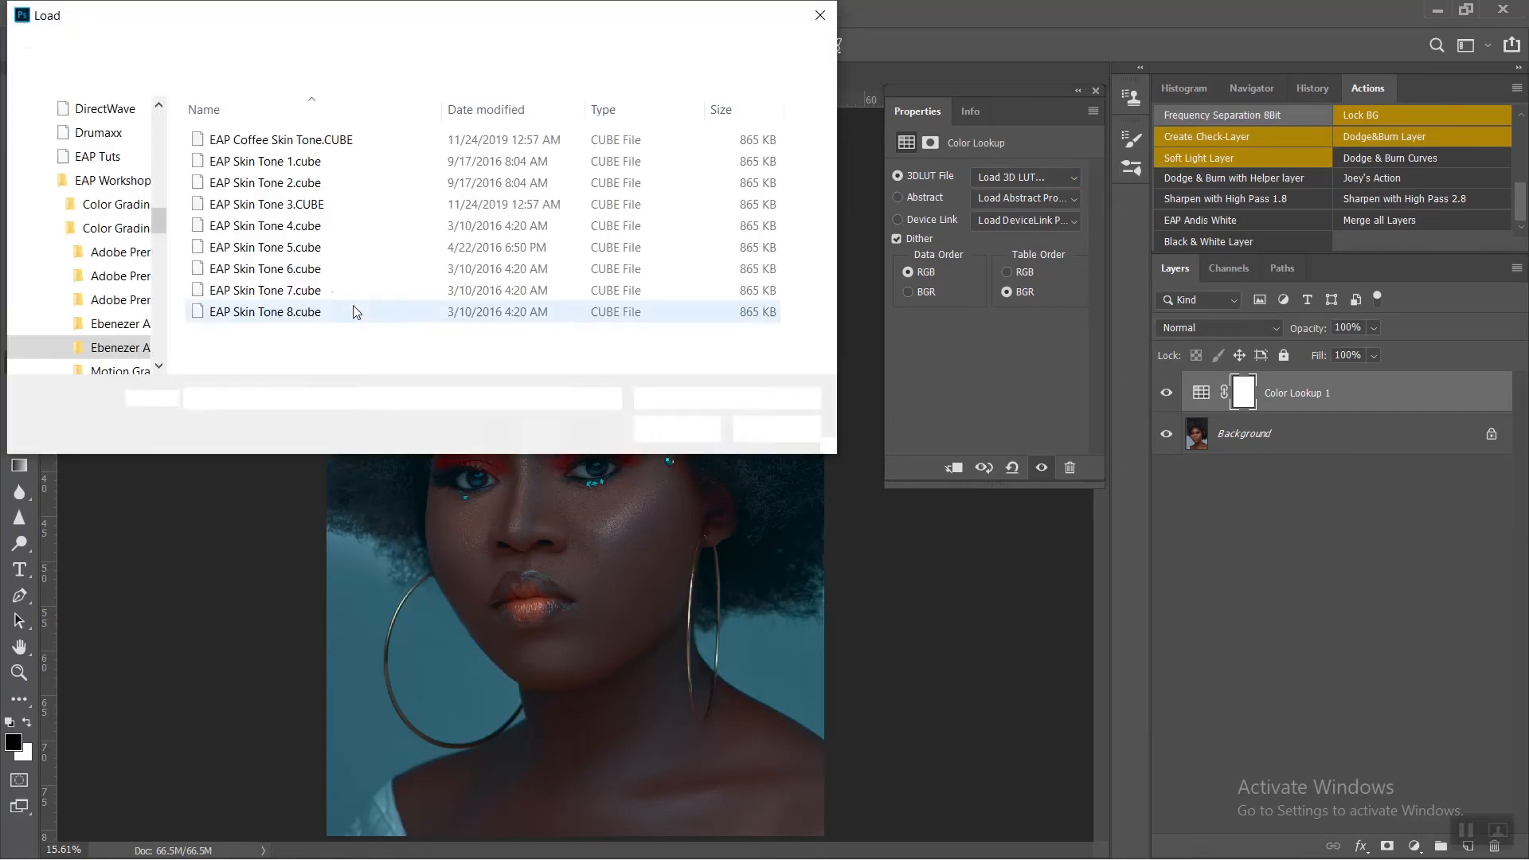
double_click(309, 246)
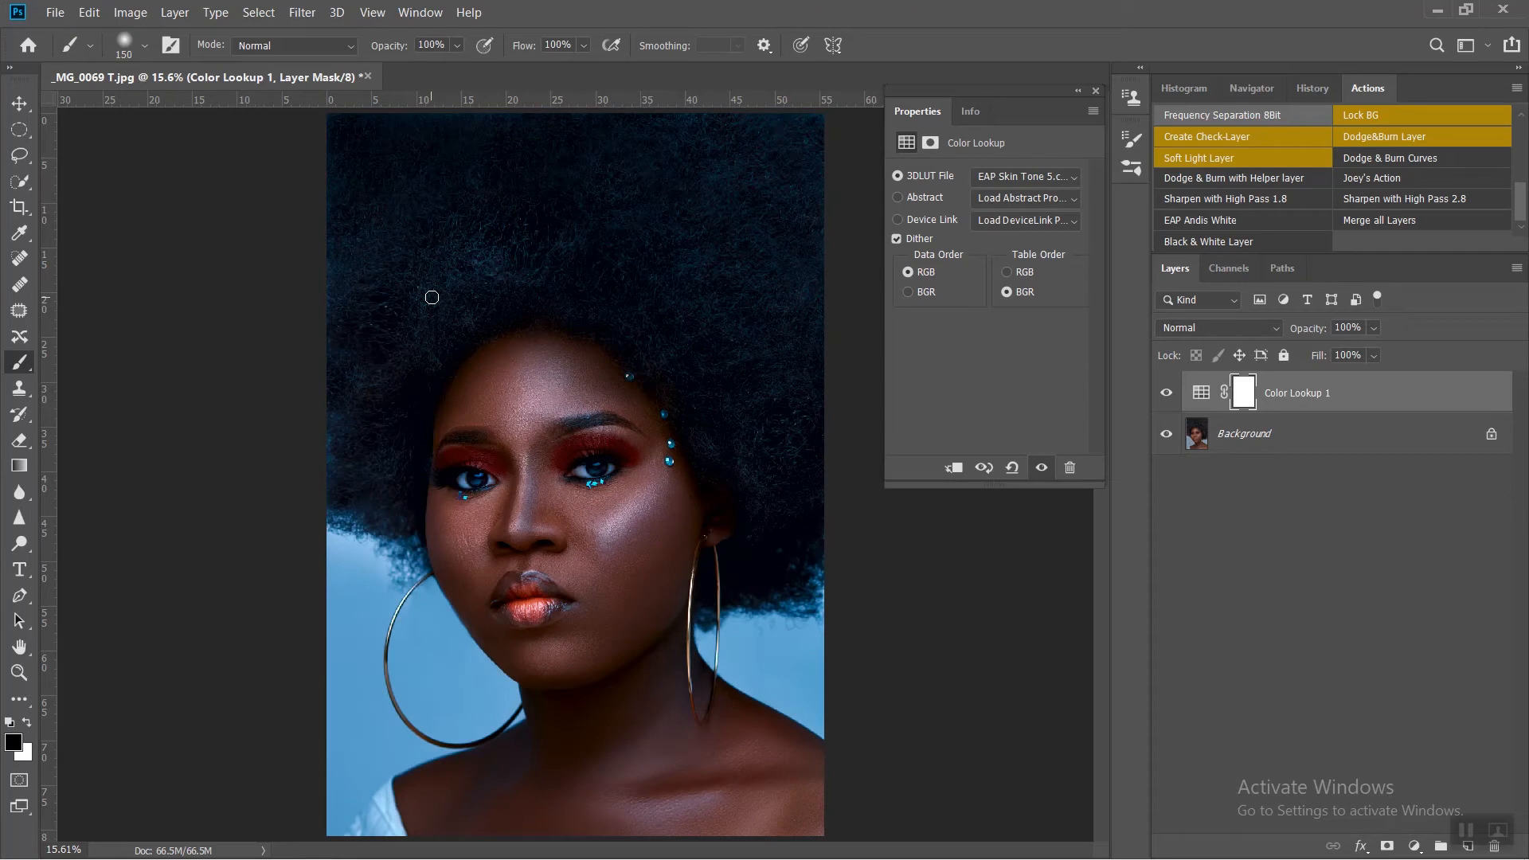
Step: In the Color Lookup layer's blending options, raise the Blend If Gray underlying-layer shadow value to 18
right_click(1473, 401)
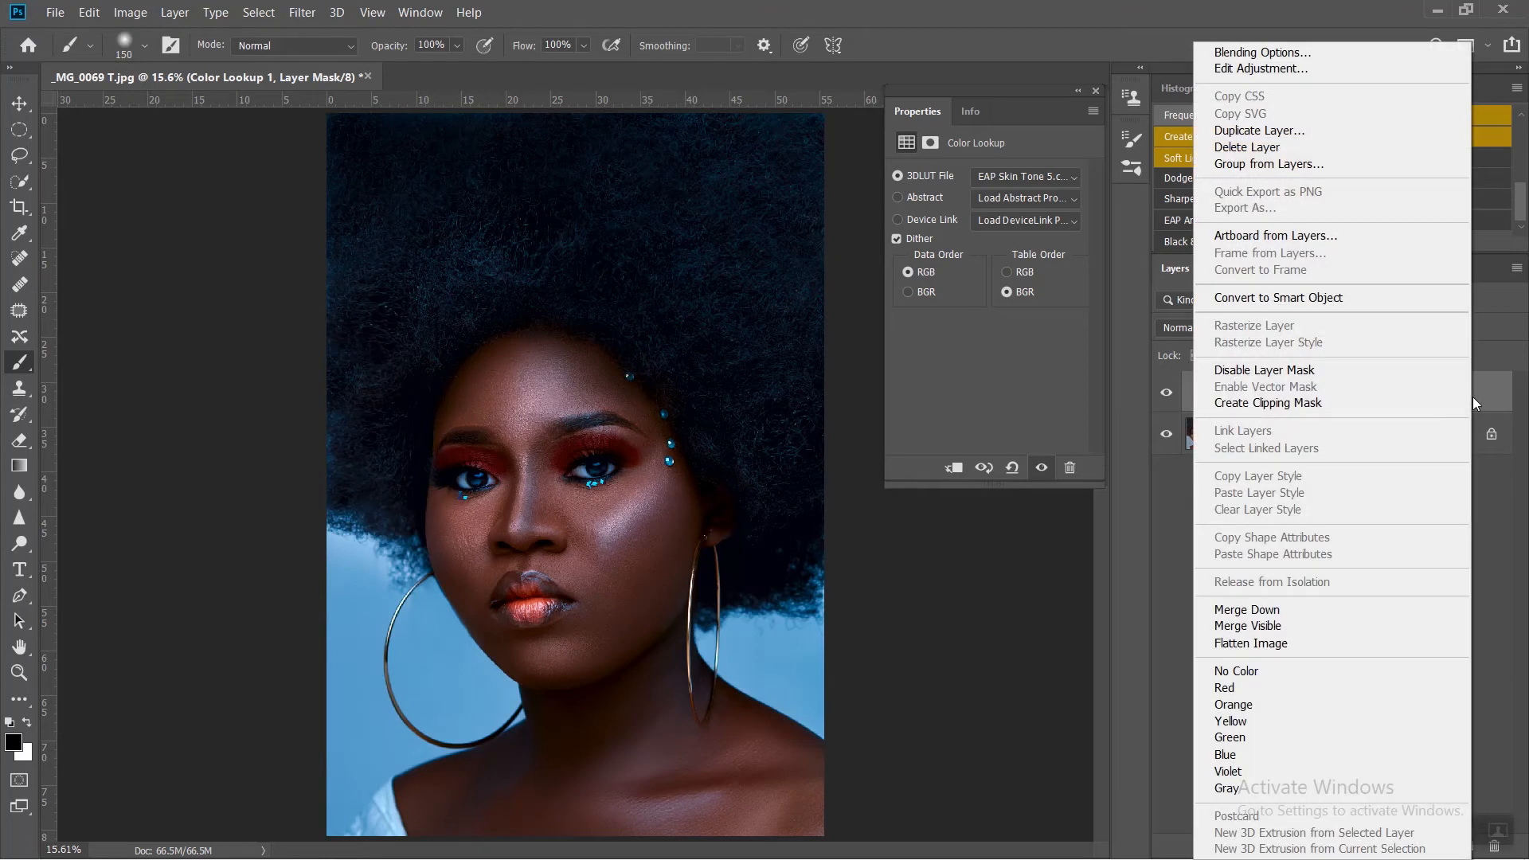
left_click(1318, 55)
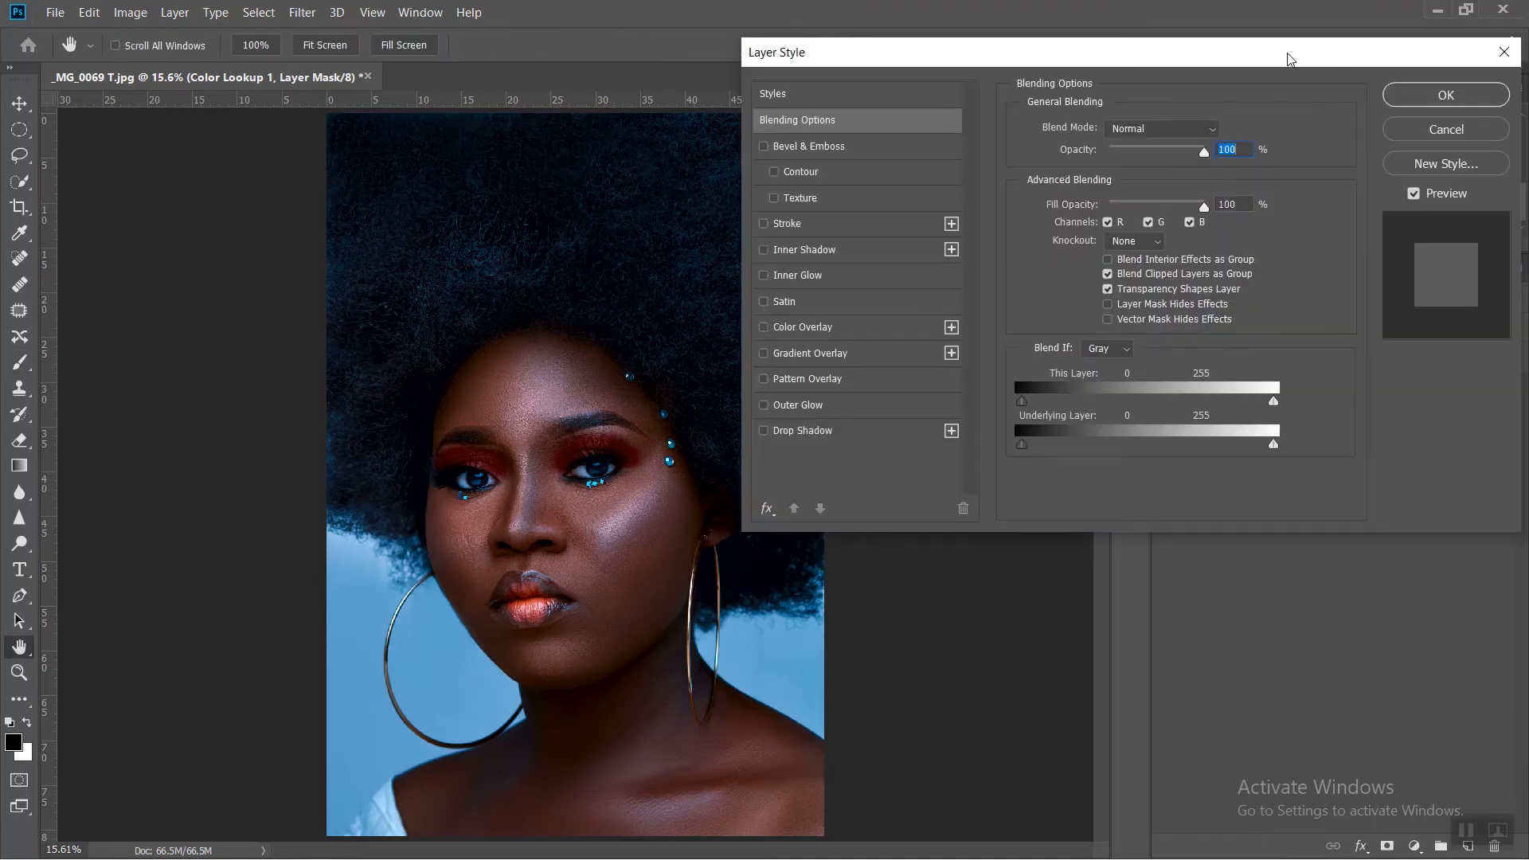
left_click_drag(1177, 59, 1183, 40)
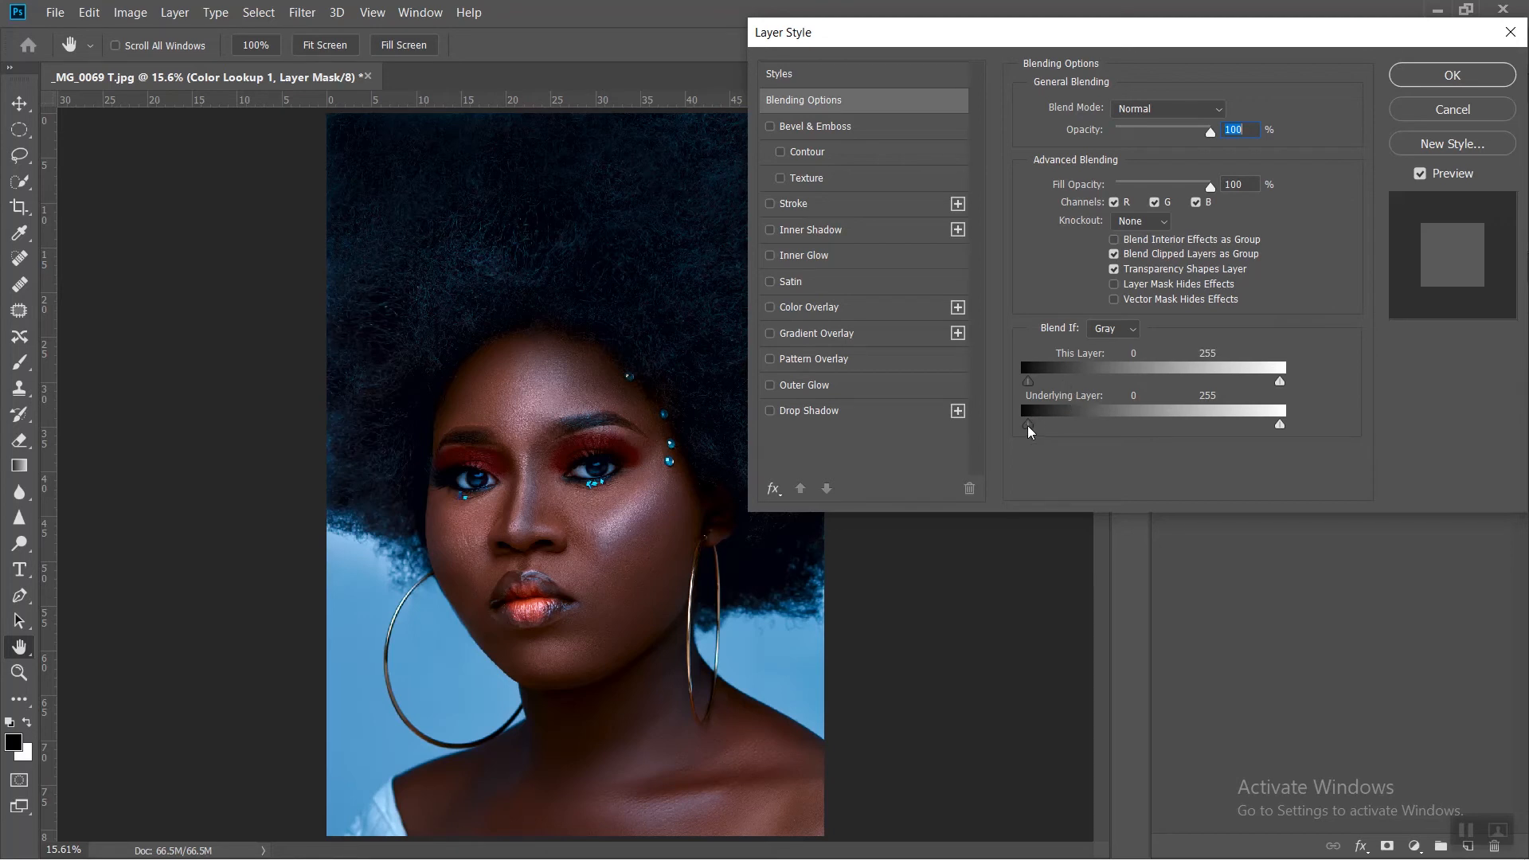
left_click_drag(1028, 430, 1035, 430)
left_click_drag(1034, 430, 1039, 431)
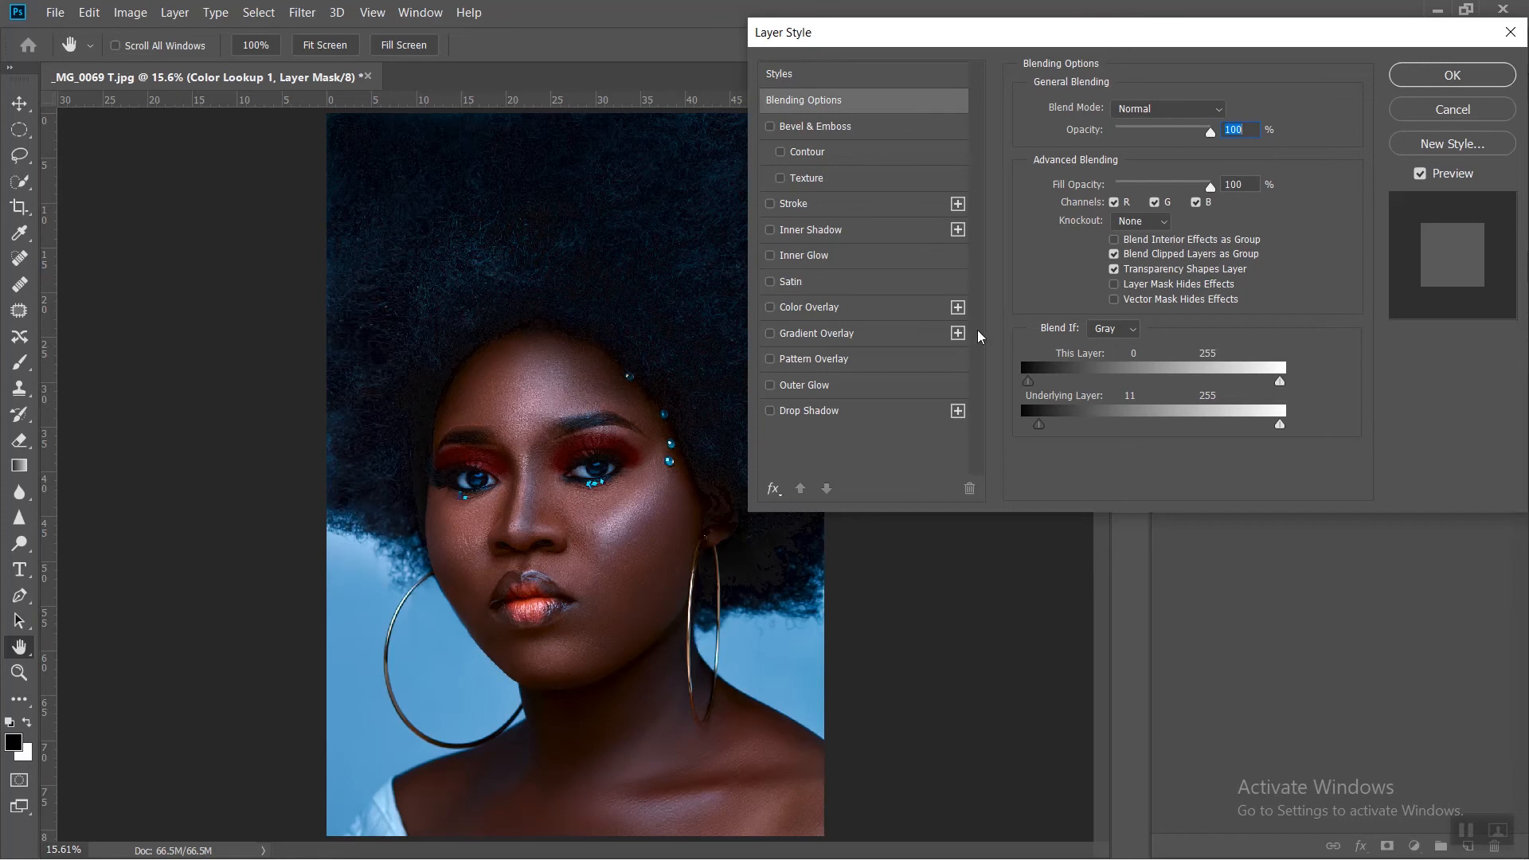
left_click_drag(1038, 424, 1045, 425)
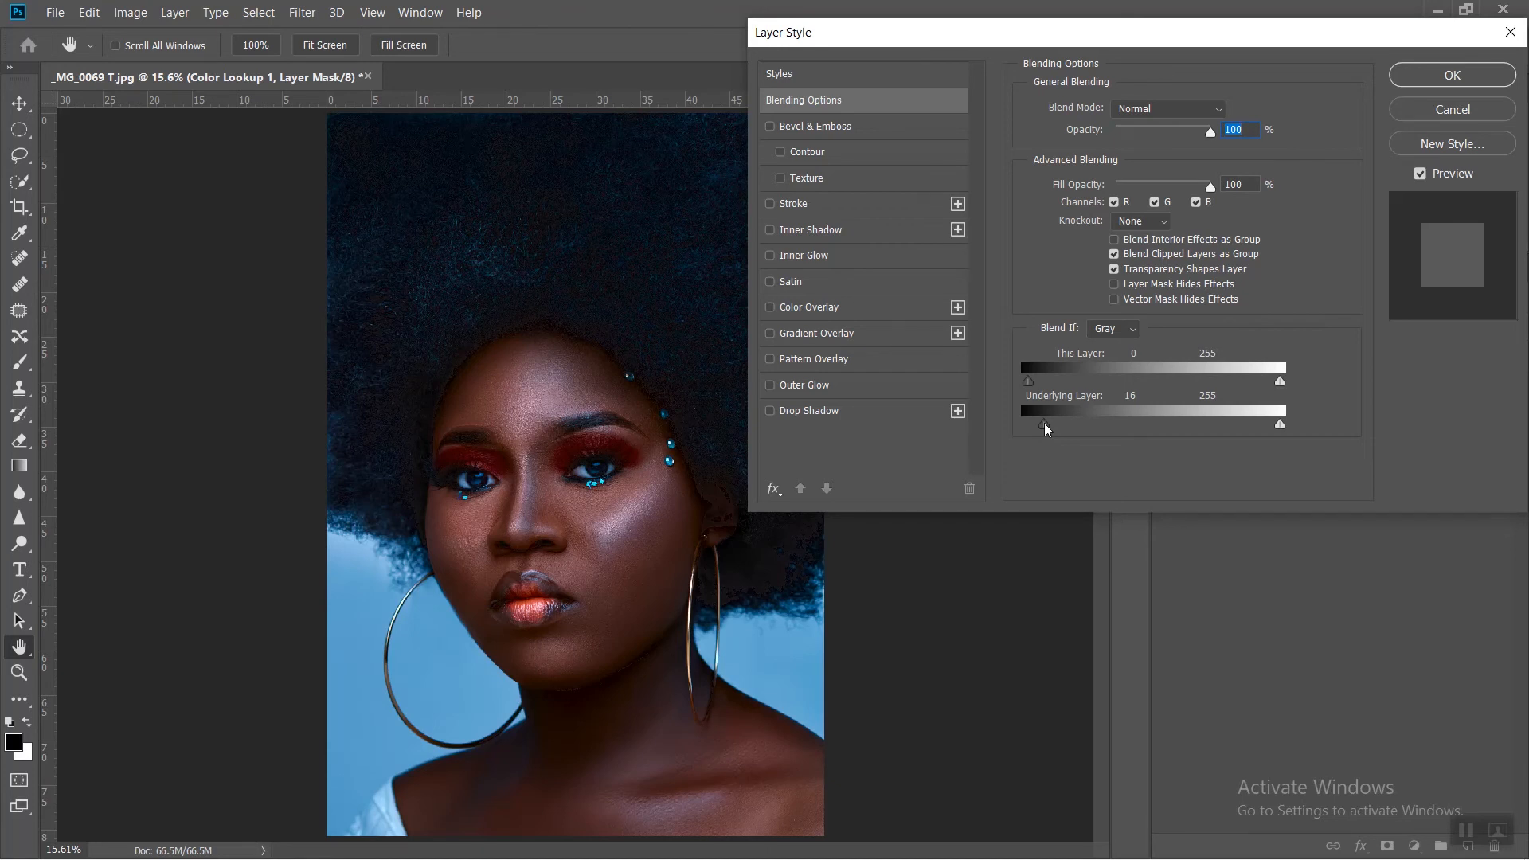
left_click_drag(1045, 430, 1047, 430)
Step: Split the underlying-layer shadow slider to 7 / 54 and compare the image with the preview off and on
key("alt")
left_click_drag(1048, 430, 1085, 431)
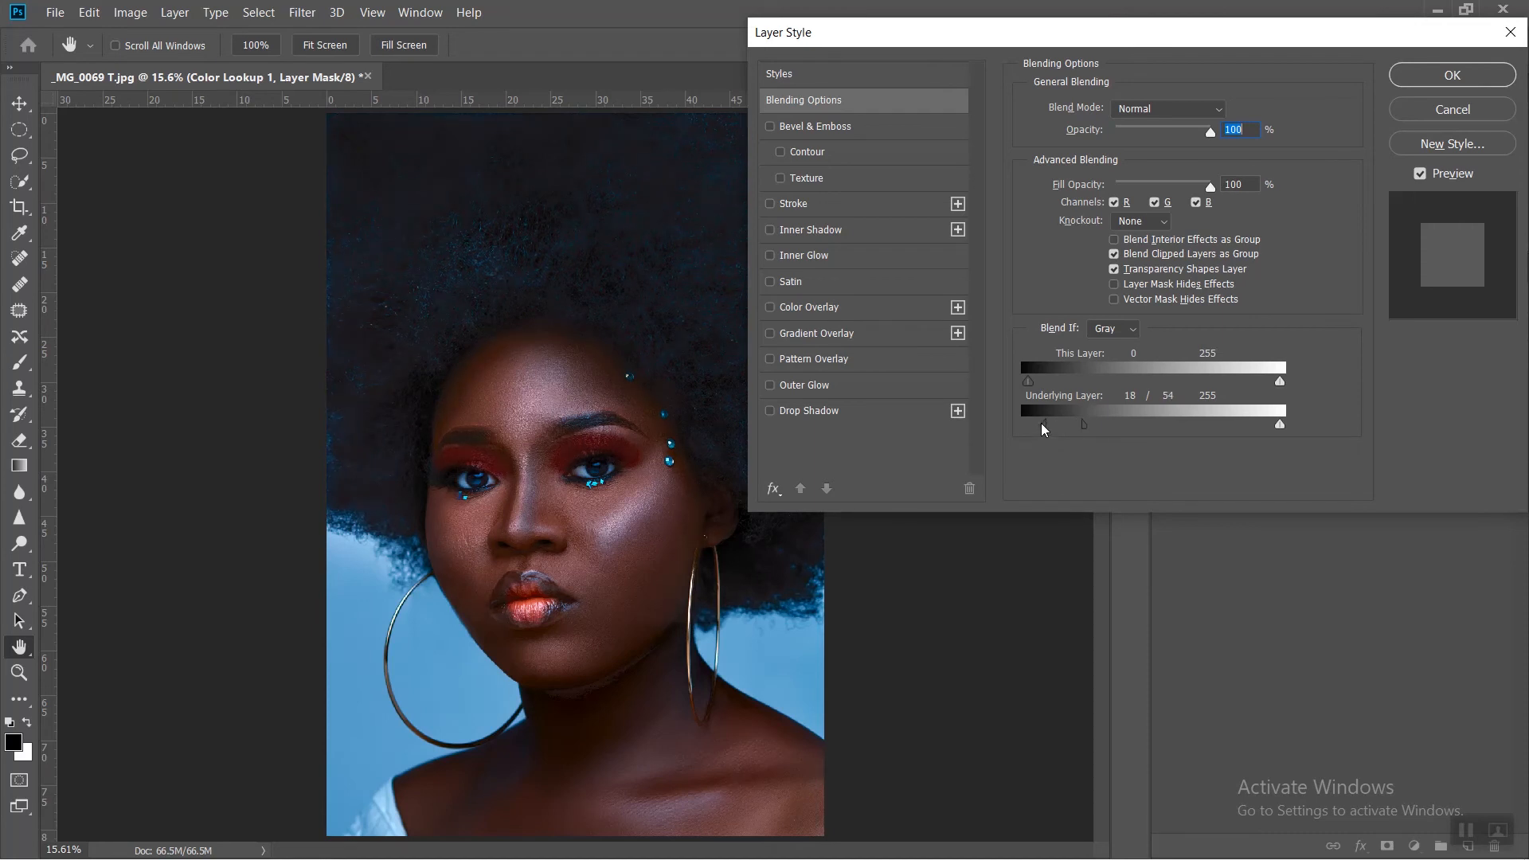
left_click_drag(1045, 429, 1037, 428)
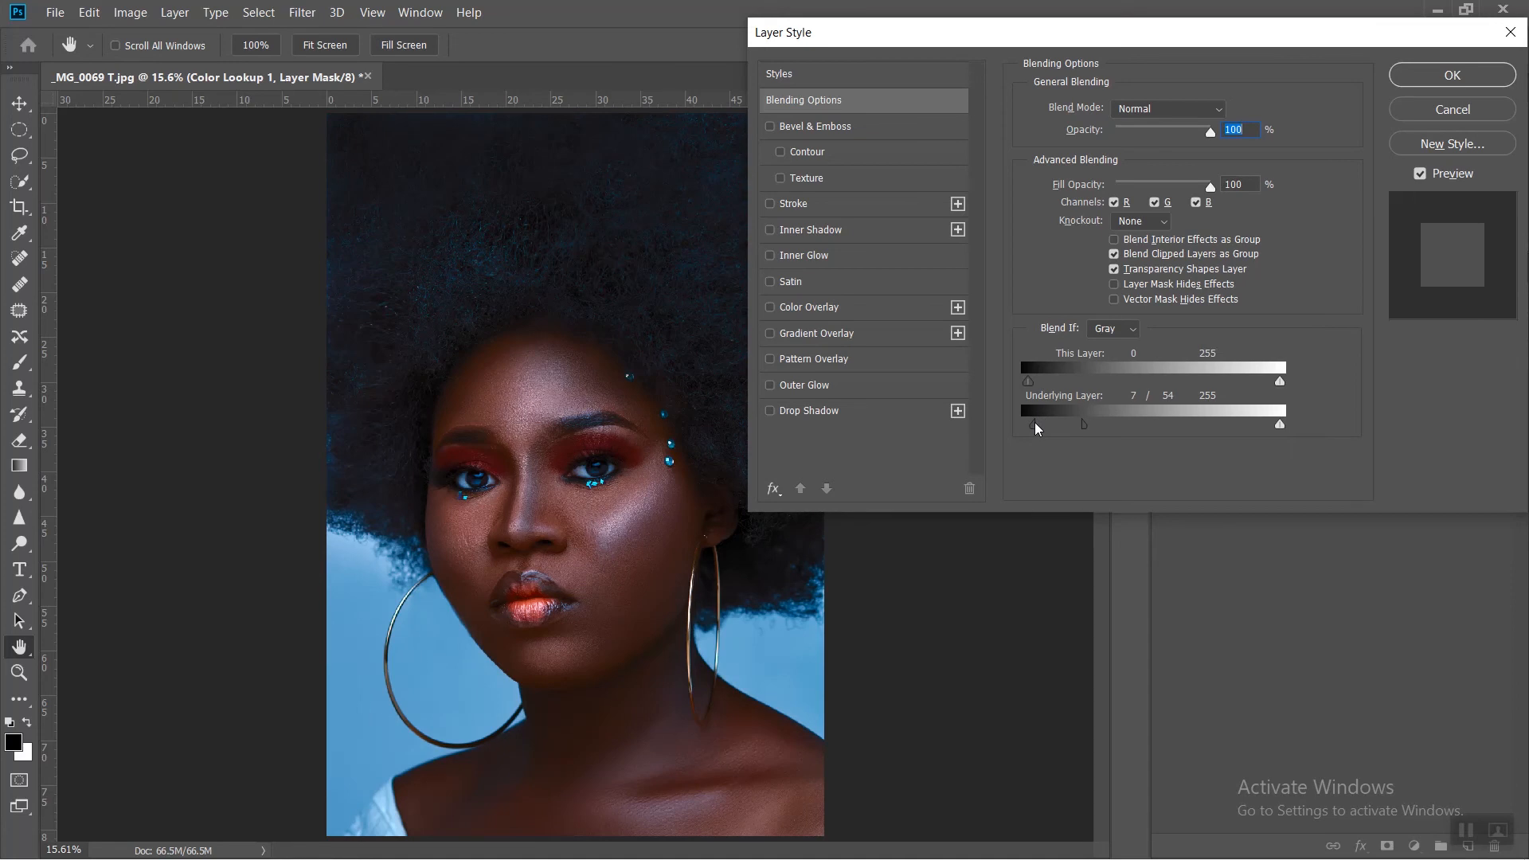
left_click(1420, 174)
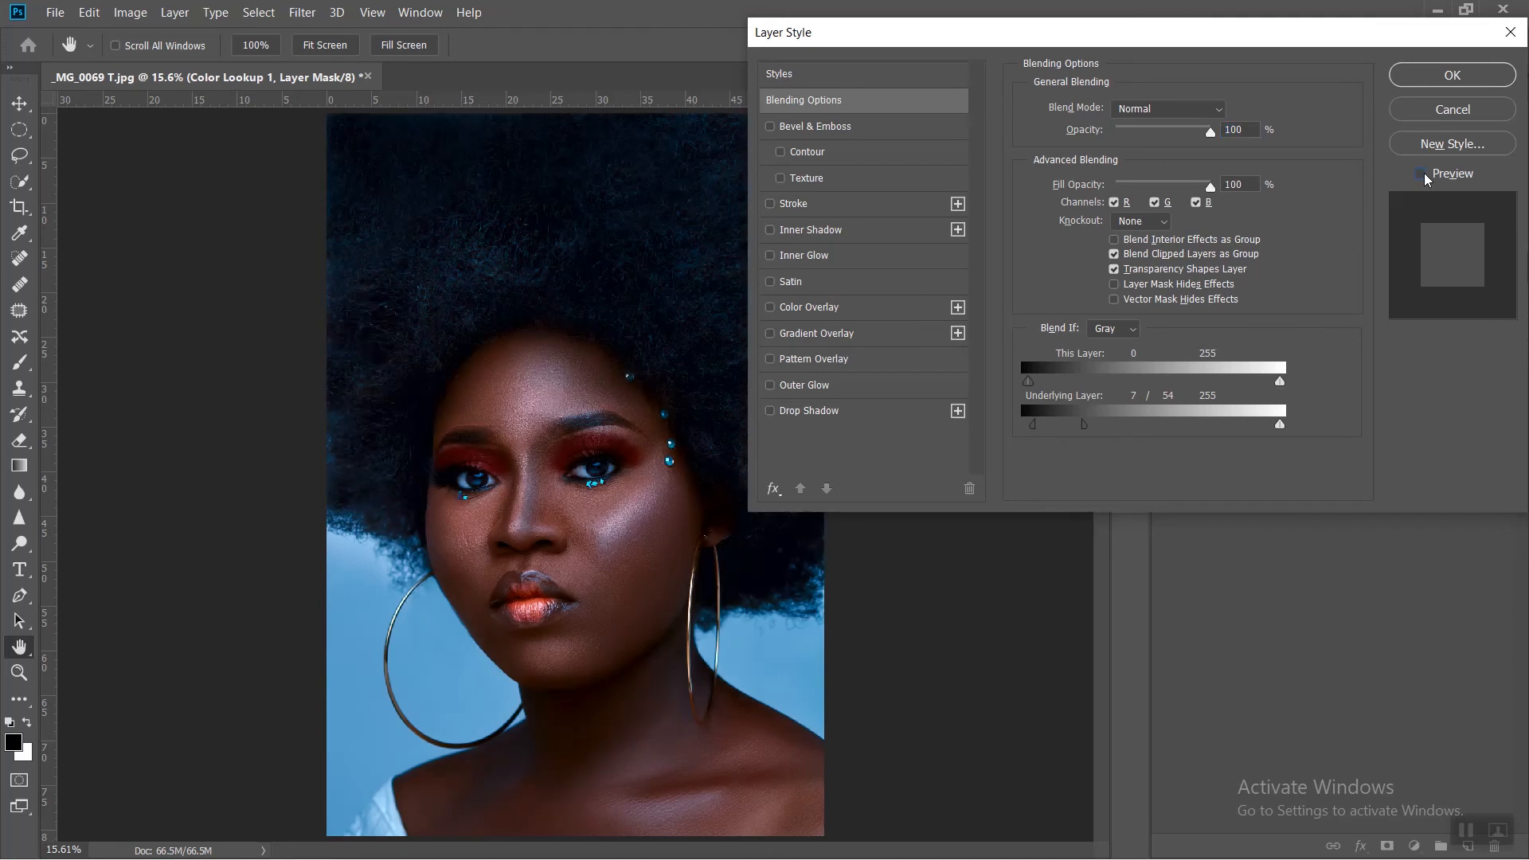
left_click(1423, 175)
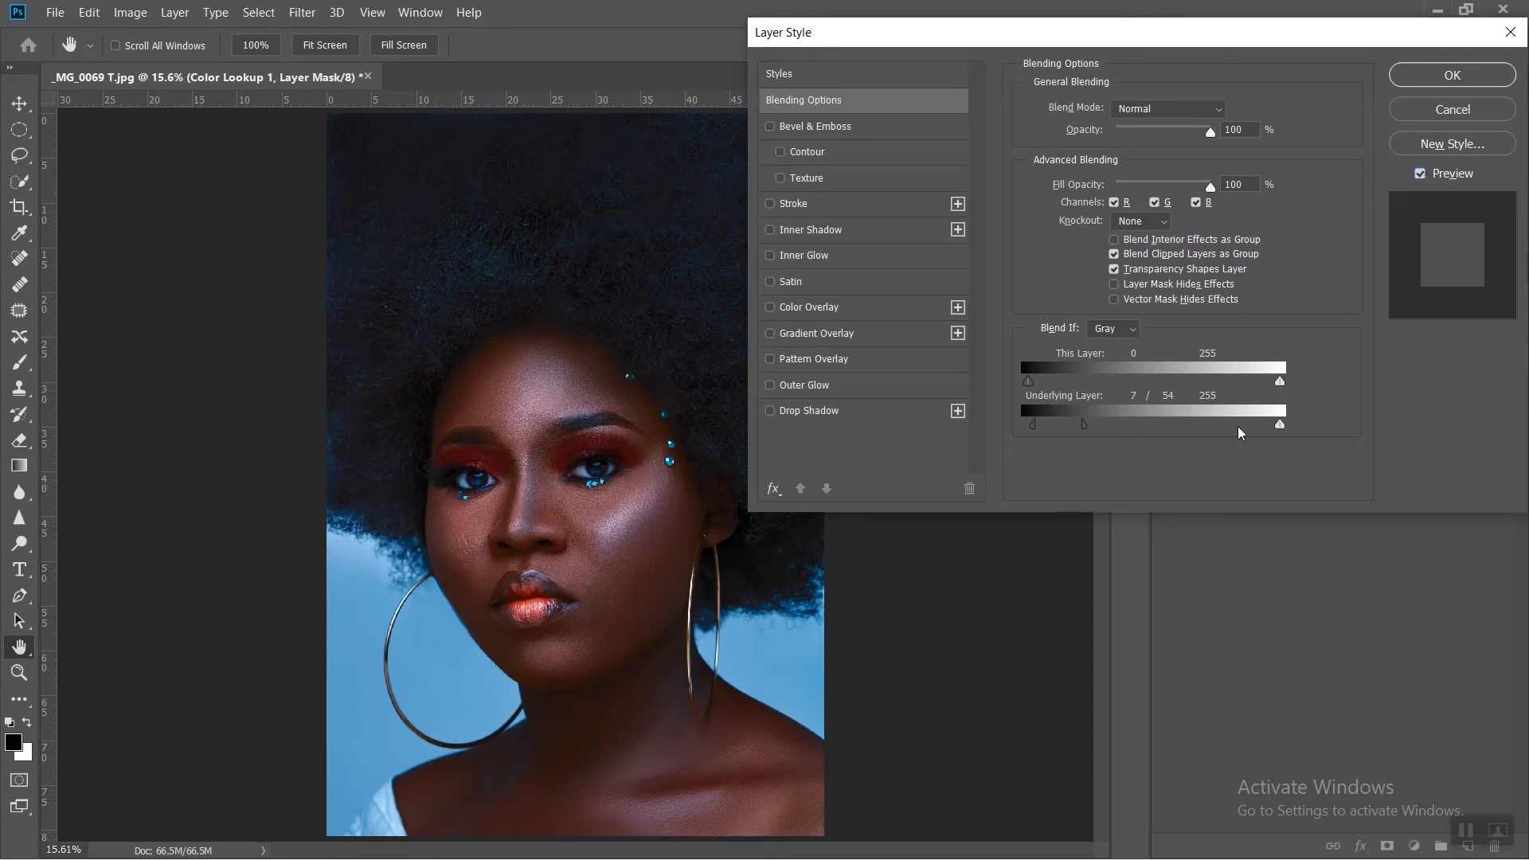
Step: Widen the underlying-layer shadow split to 7 / 76, apply the blending options and compare the image with the Color Lookup layer hidden and shown
left_click_drag(1084, 427, 1105, 429)
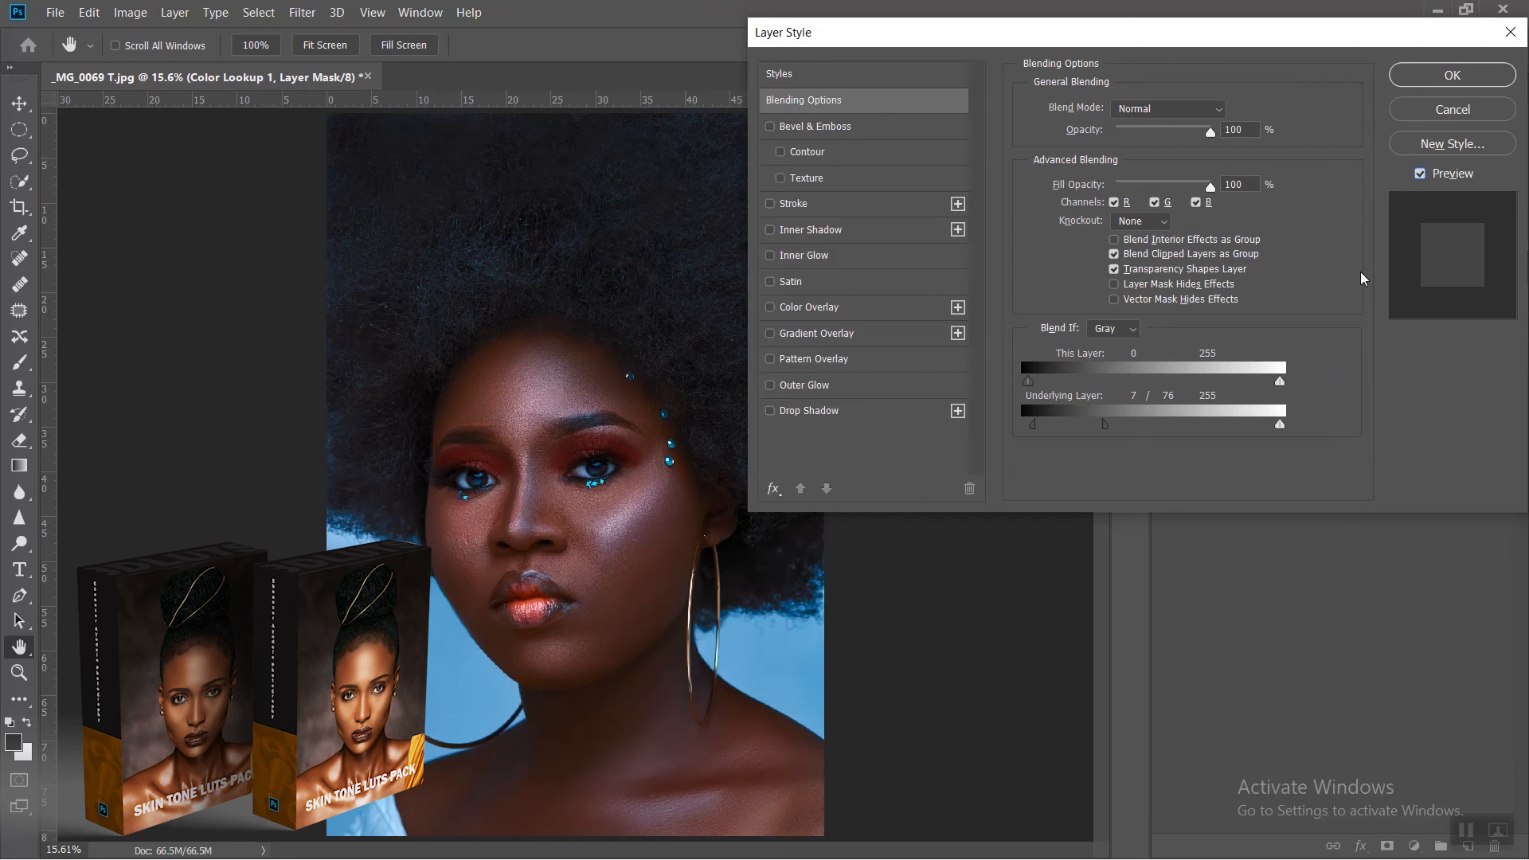
left_click(1451, 75)
key("b")
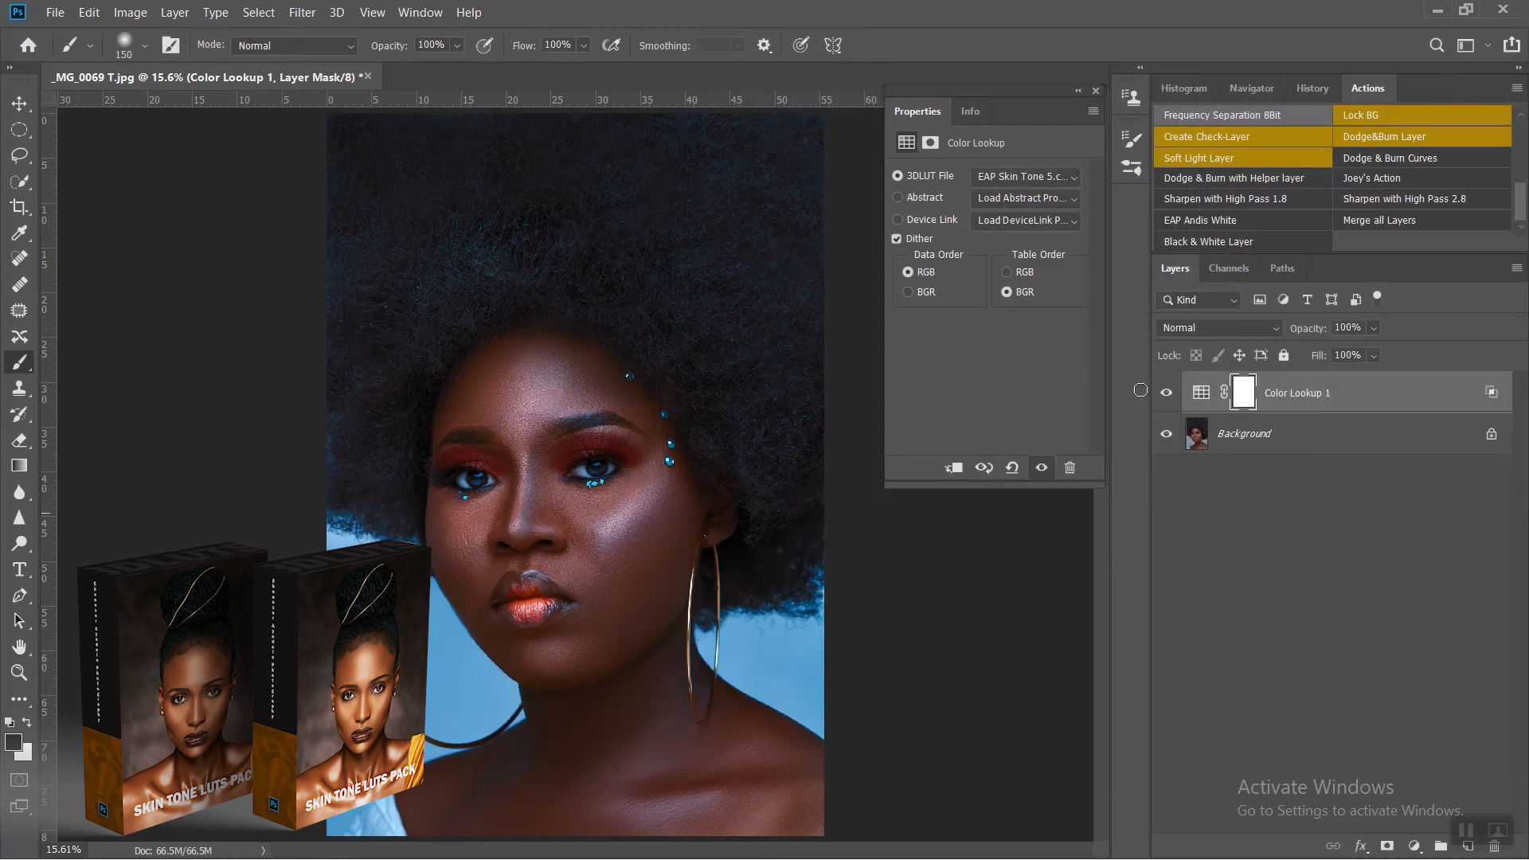
left_click(1167, 393)
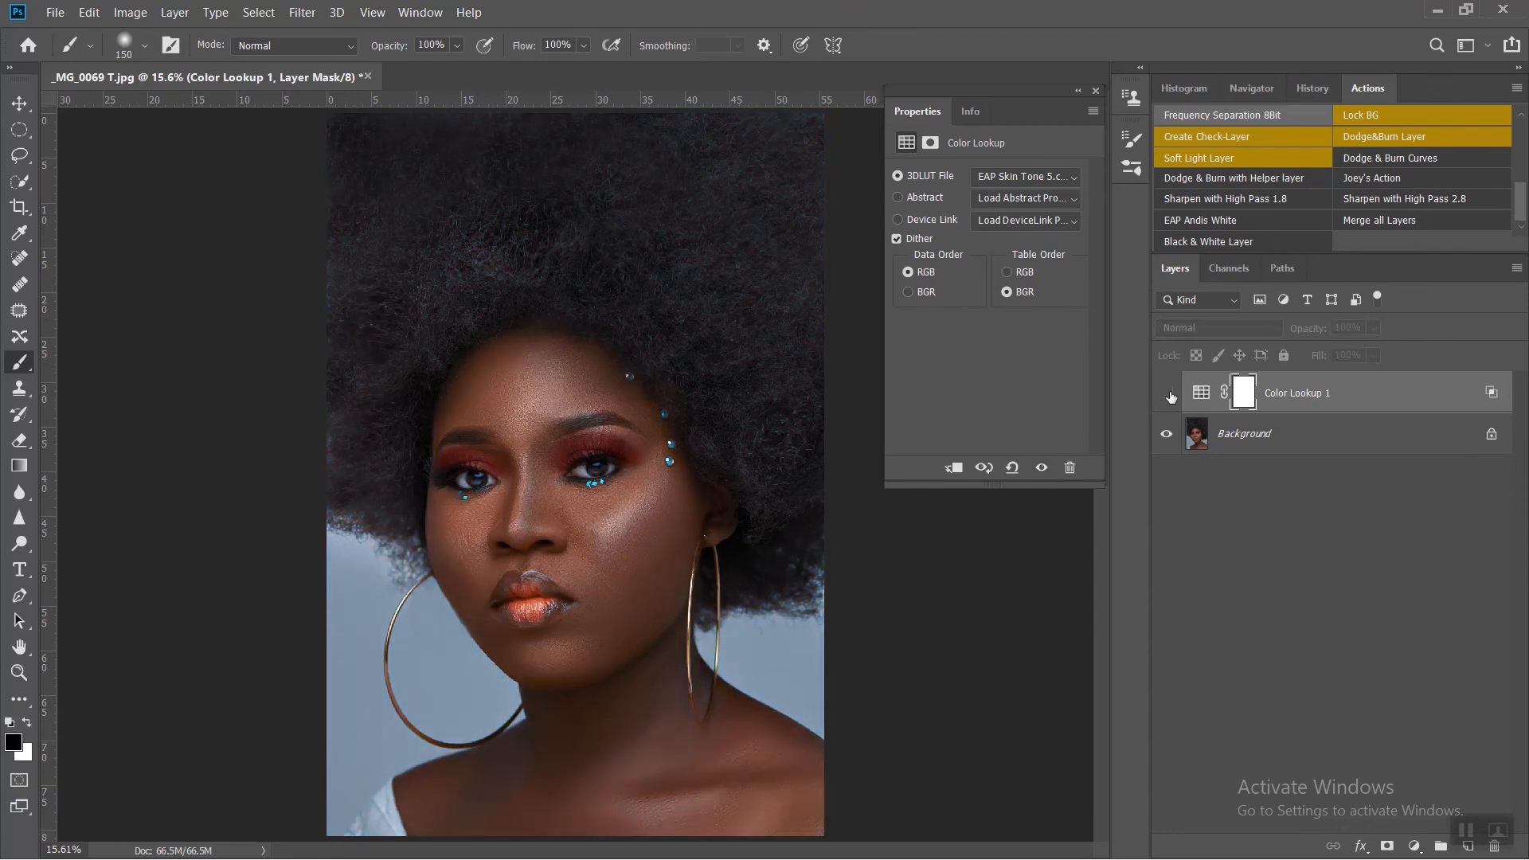
left_click(1168, 394)
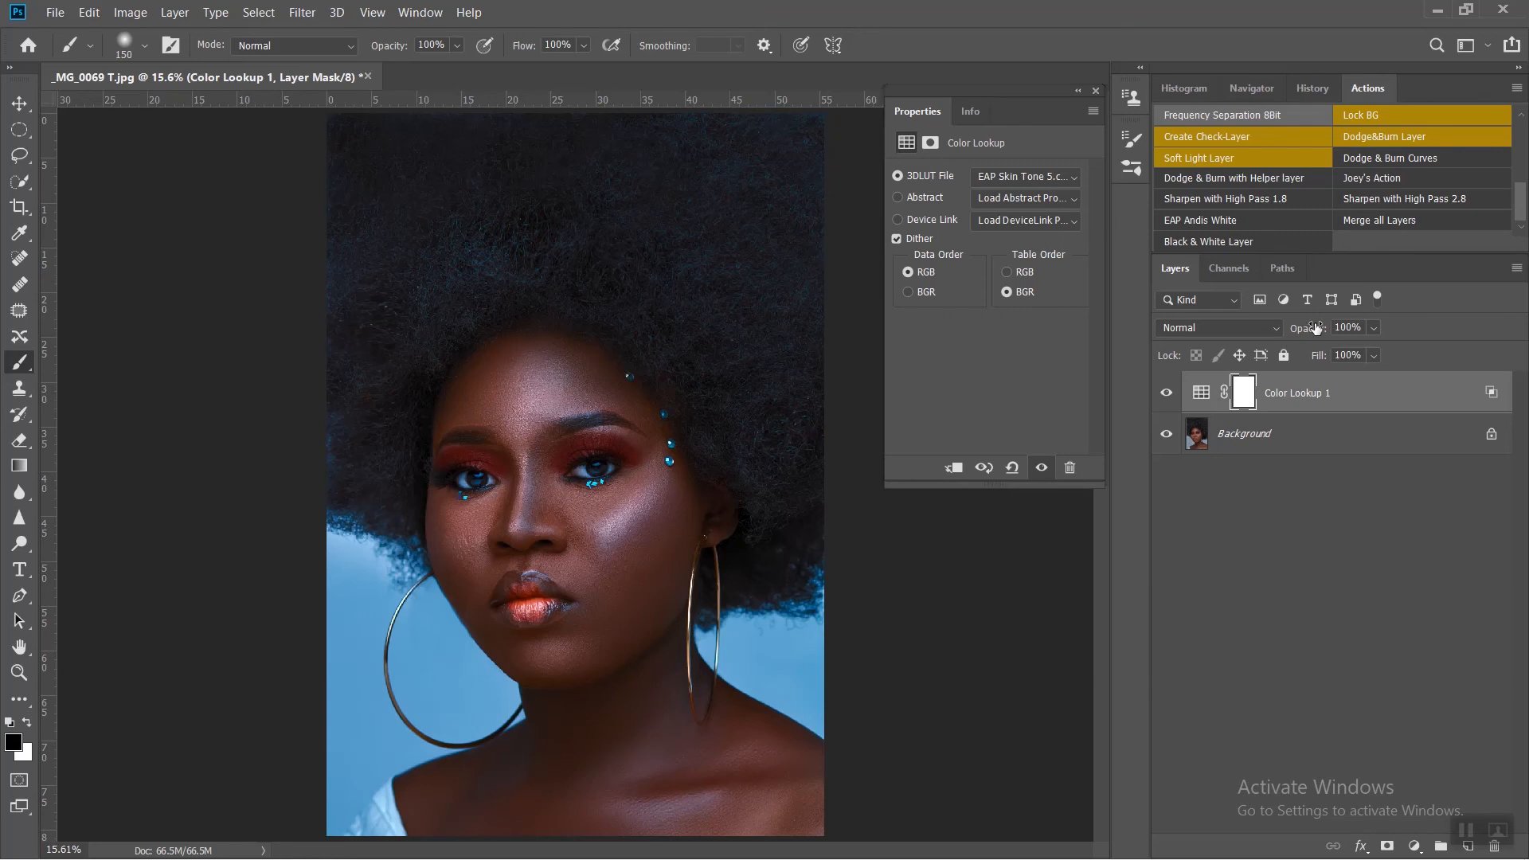
Step: Set the Color Lookup layer's opacity to 50% and compare the image with the layer hidden and shown
left_click_drag(1316, 329, 1264, 326)
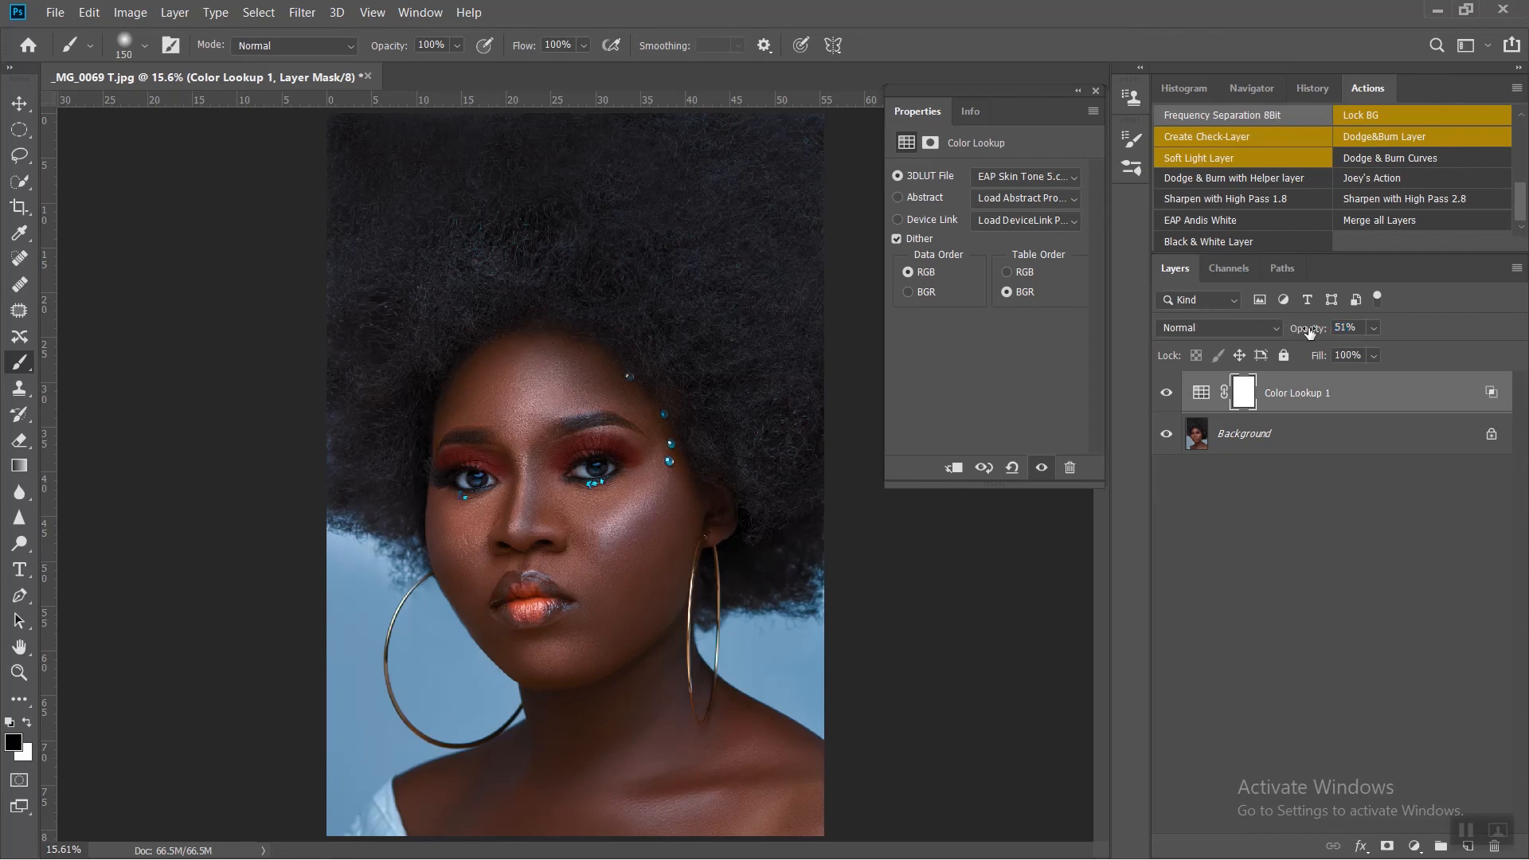
left_click_drag(1358, 327, 1236, 309)
type("50")
key("Return")
left_click(1167, 393)
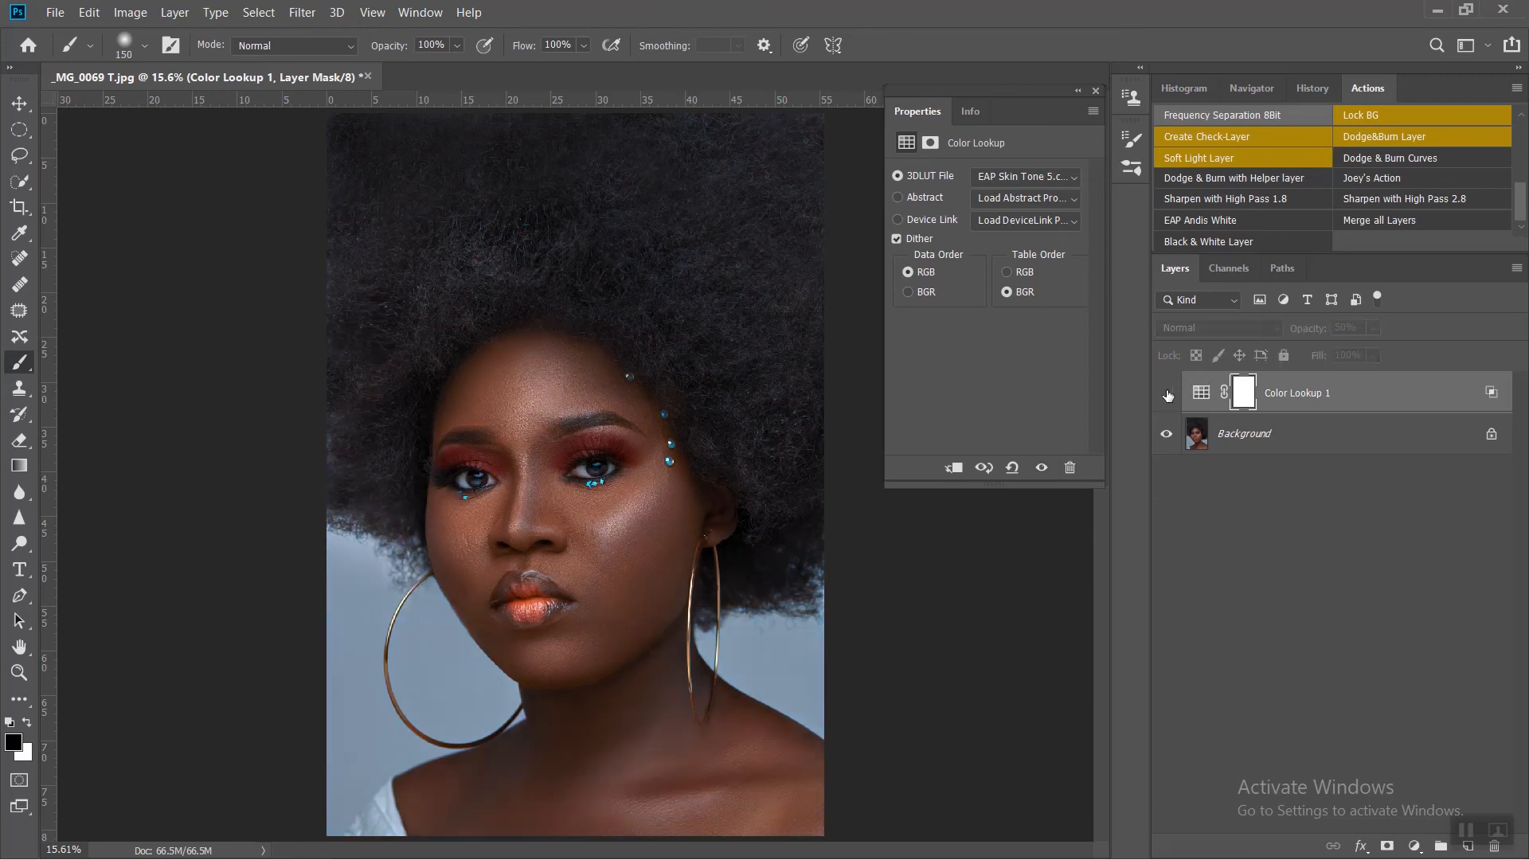
left_click(1167, 393)
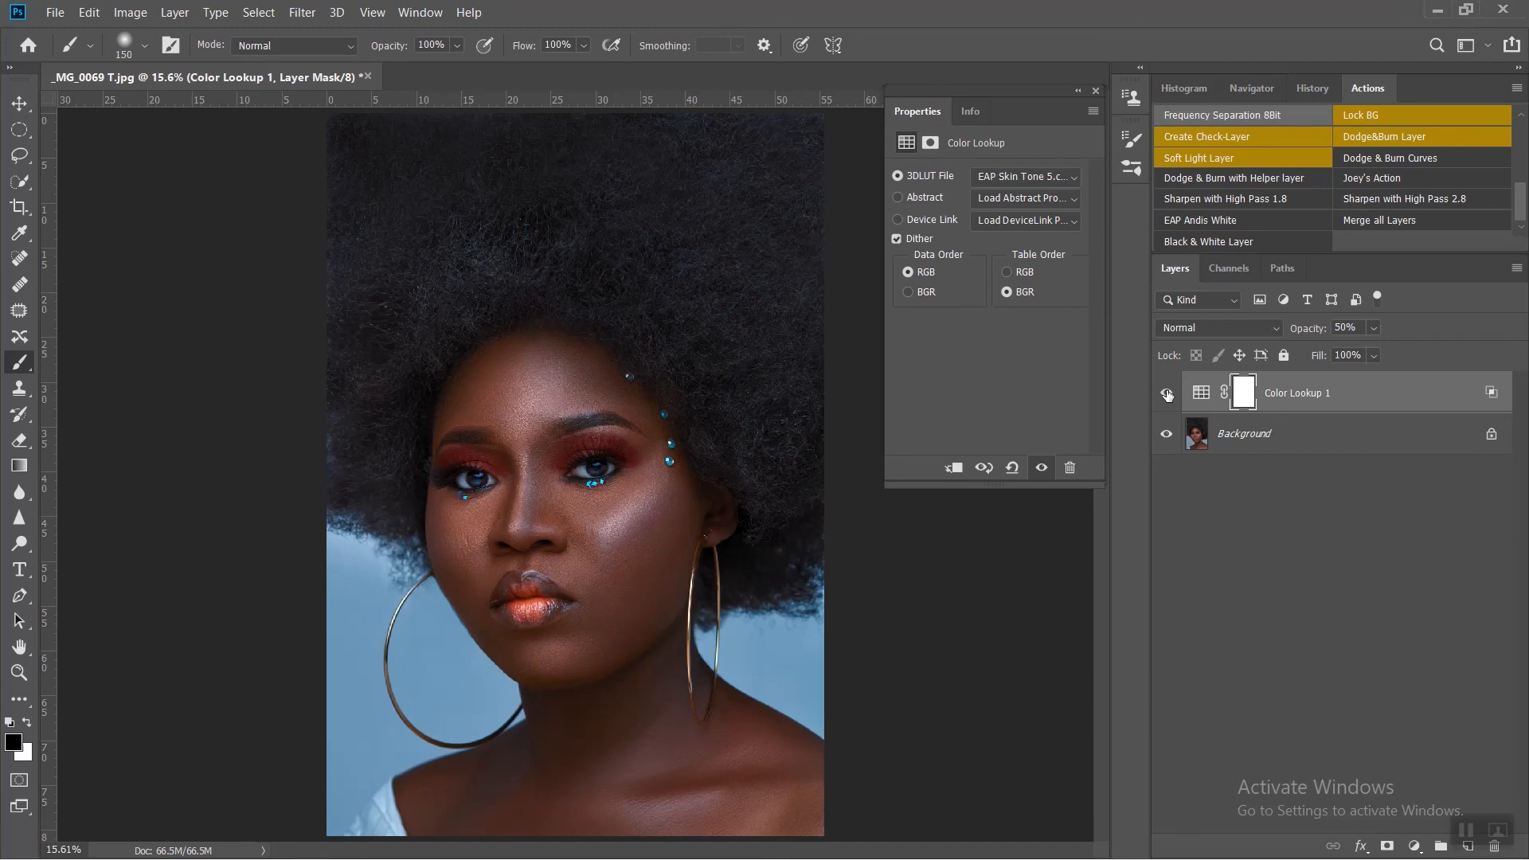
Step: Set the Color Lookup layer's opacity to 70% and compare the image with the layer hidden and shown
left_click_drag(1295, 330, 1291, 331)
left_click(1166, 396)
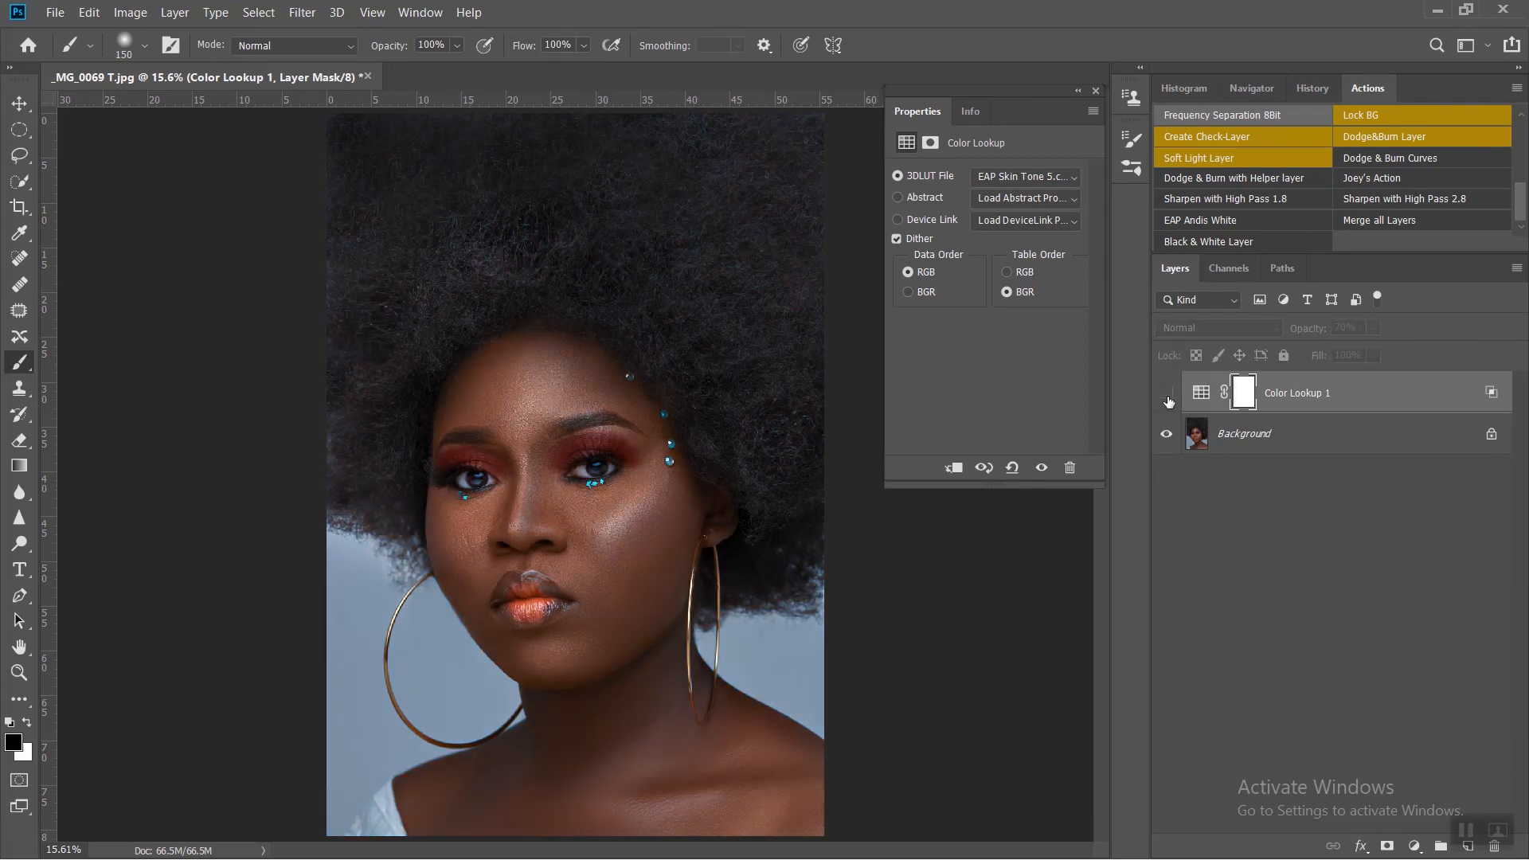
left_click(1167, 399)
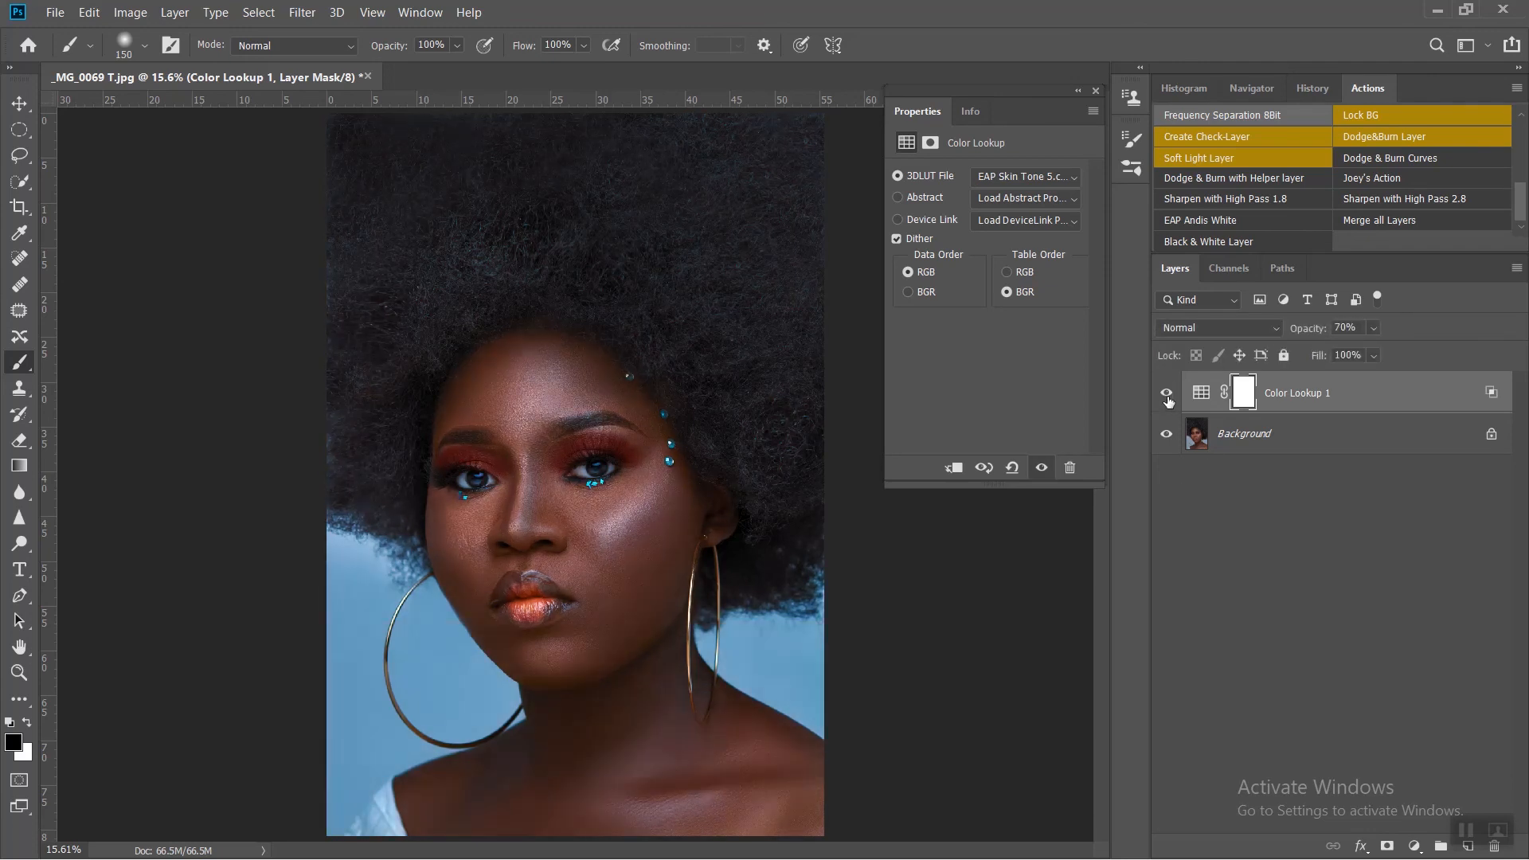